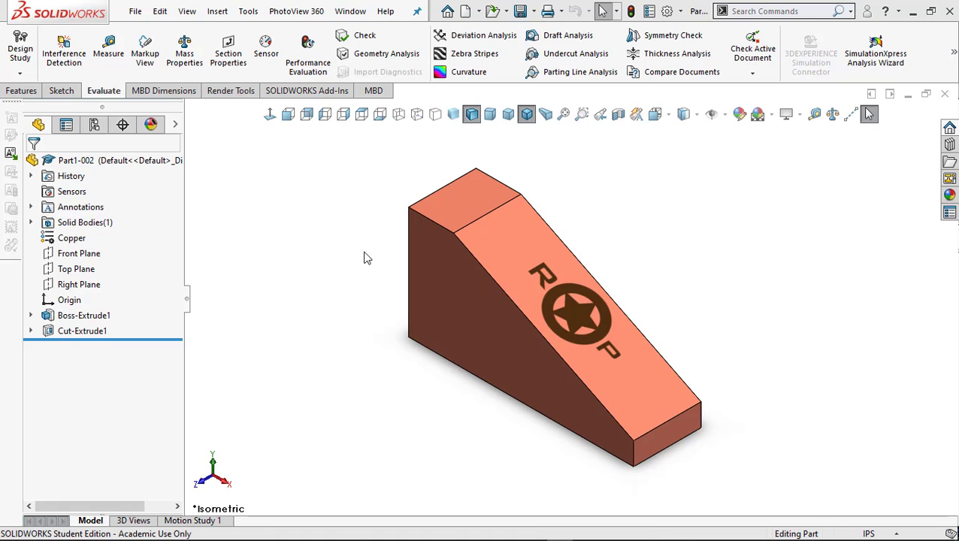
Step: Create a new drawing from the open part using the ortho-iso-v2 template
left_click(479, 11)
left_click(496, 46)
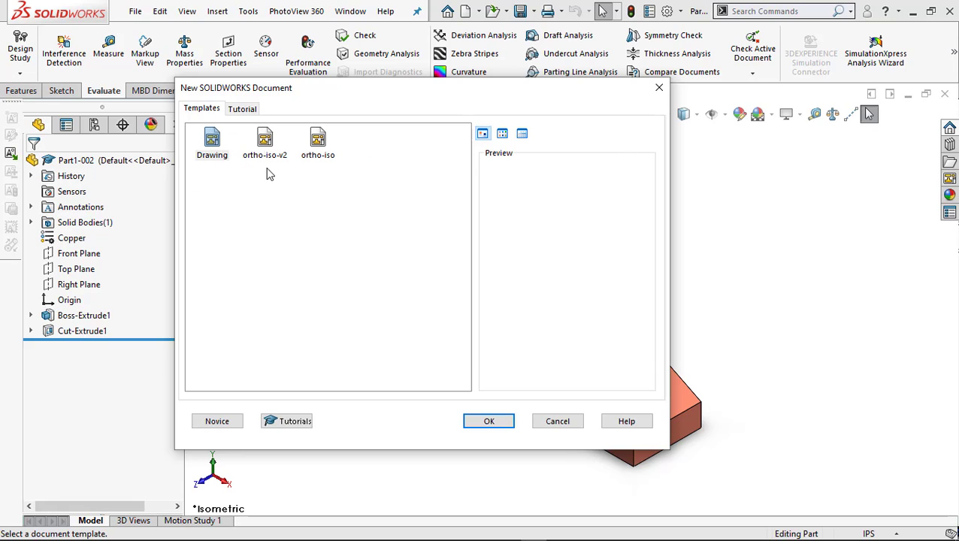
left_click(263, 148)
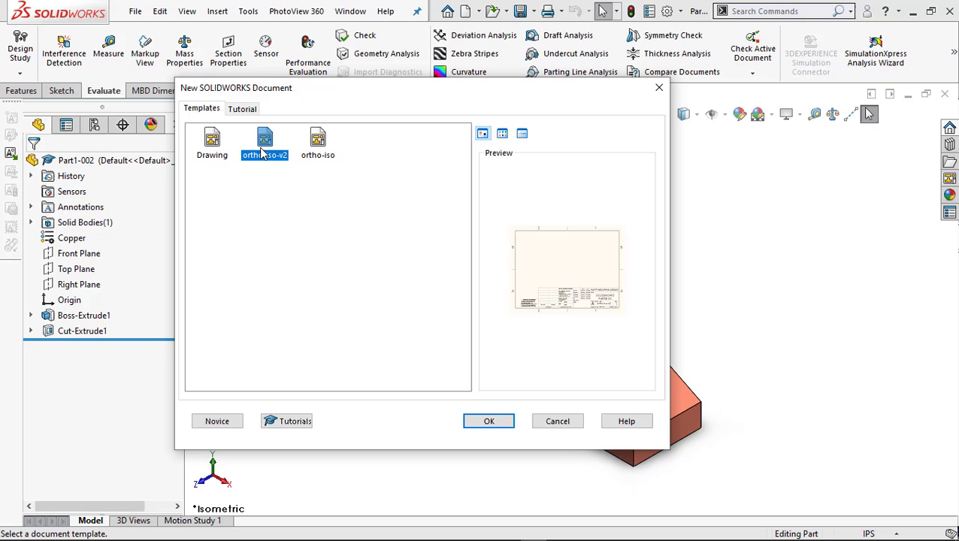
left_click(488, 422)
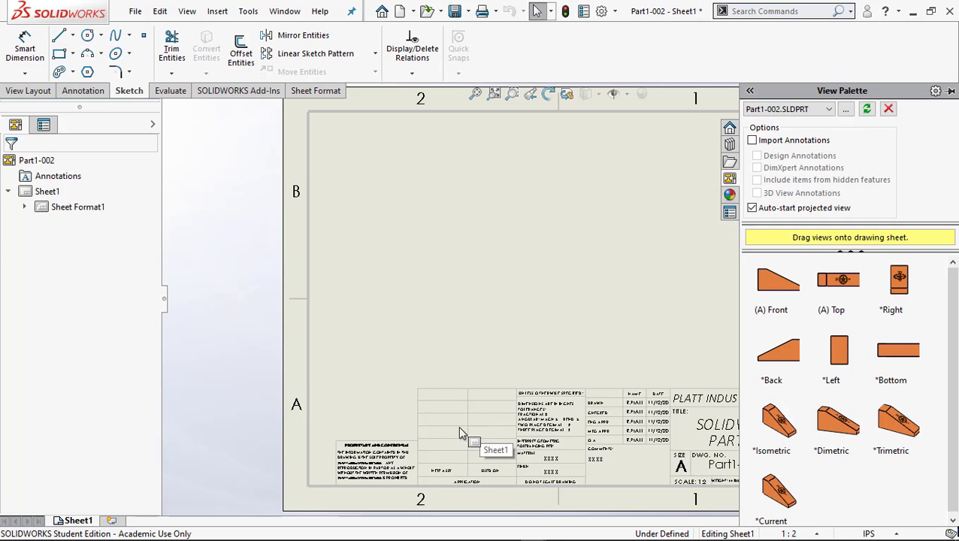
Step: Place the part's front view low on the sheet and project the top, right and isometric views from it
left_click_drag(788, 297, 442, 314)
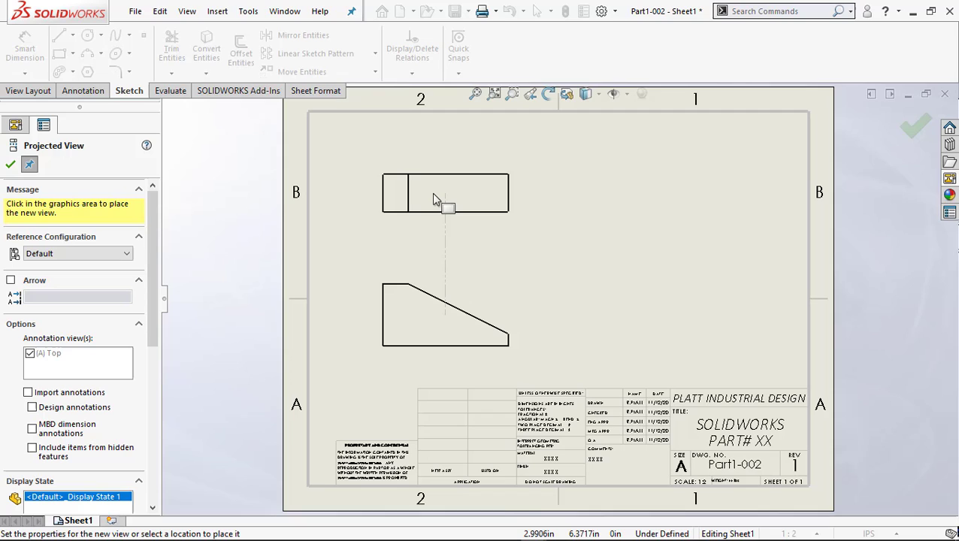
left_click(432, 193)
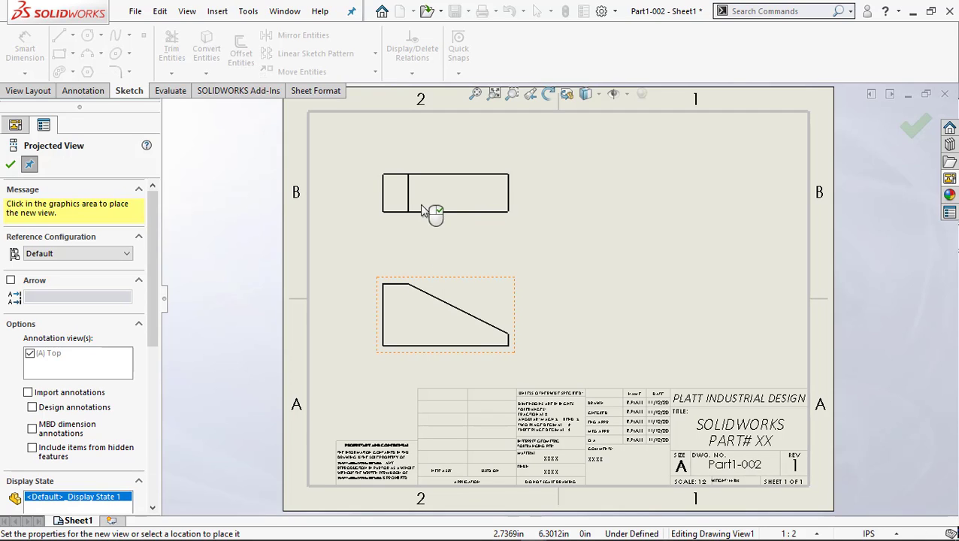
left_click(516, 339)
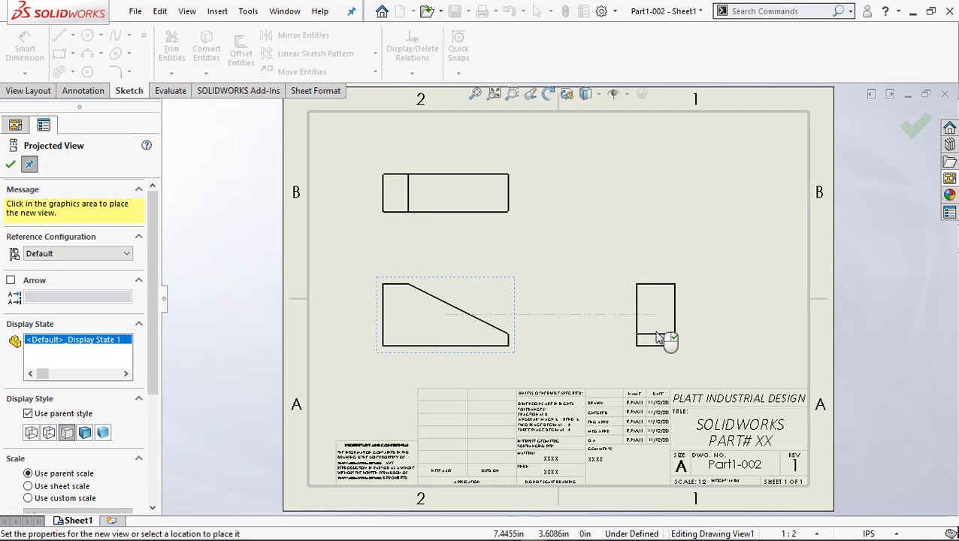
left_click(659, 339)
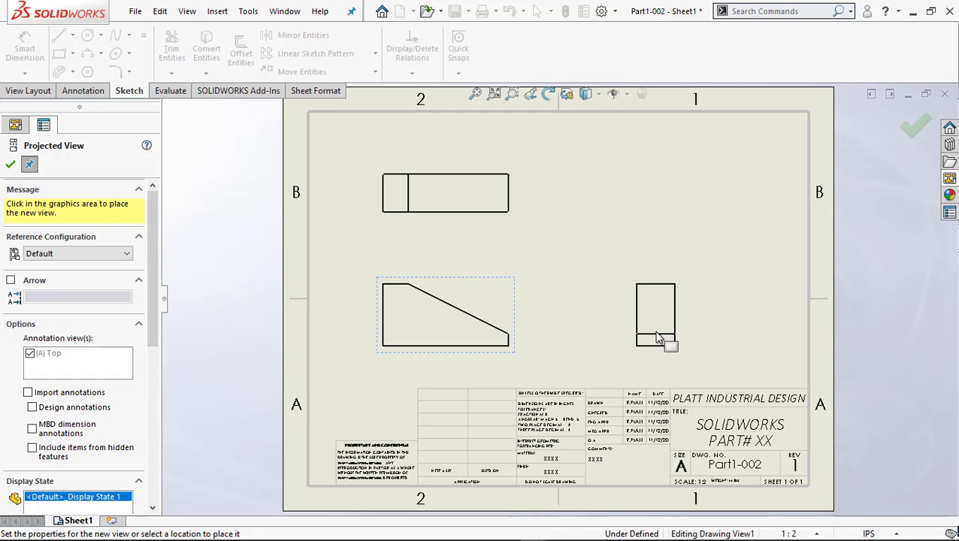
left_click(510, 316)
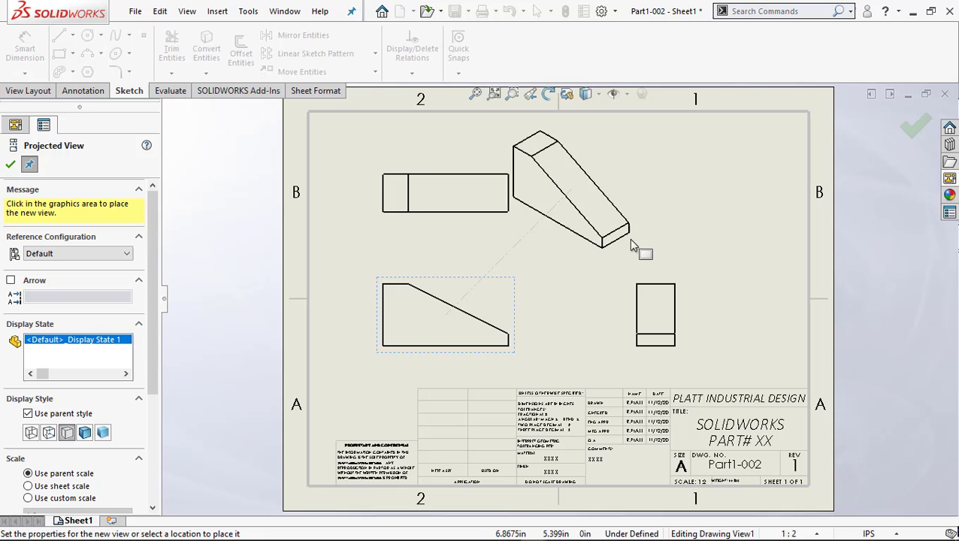
left_click(640, 240)
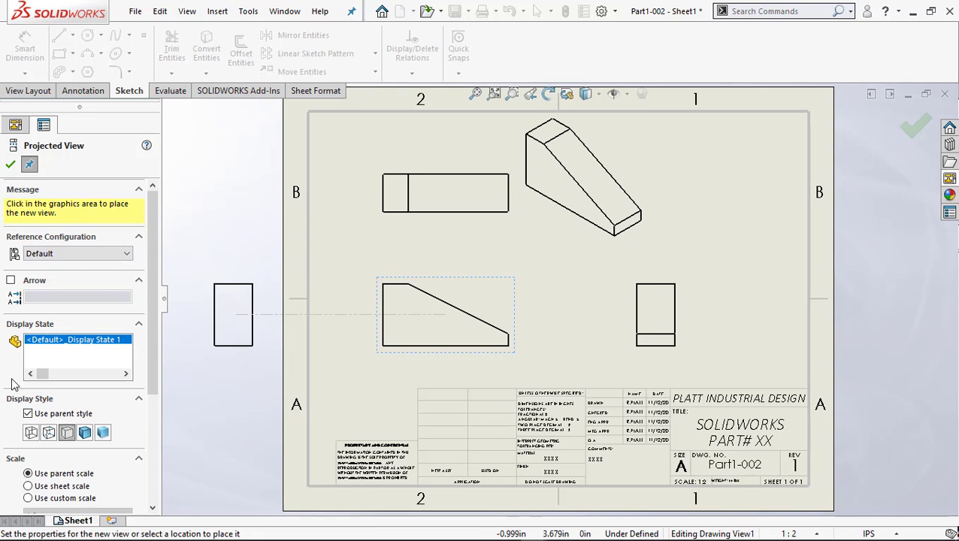
left_click_drag(152, 319, 157, 442)
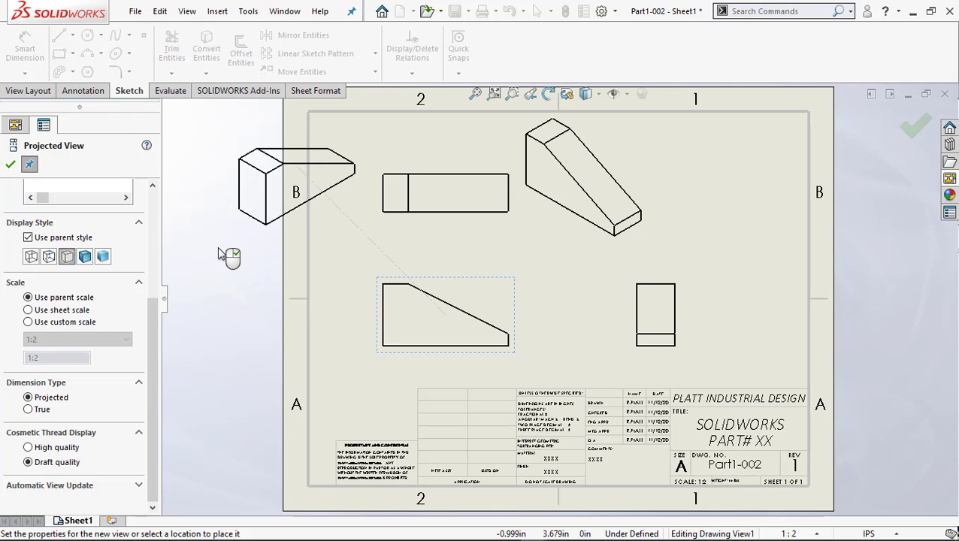
key("Escape")
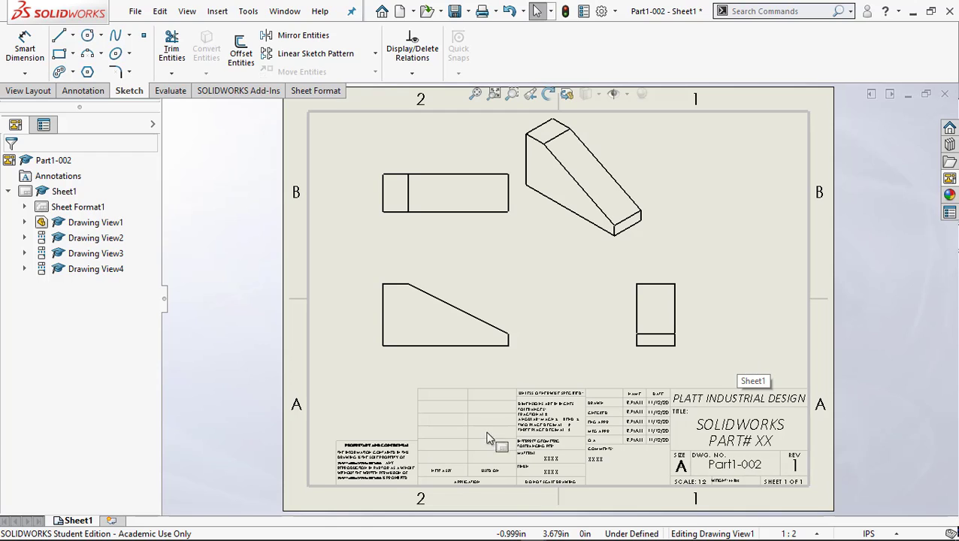
Step: Move the isometric view into the open area above the right view and shift the front view slightly right and down
mouse_move(569, 215)
left_mouse_down()
mouse_move(722, 235)
mouse_move(676, 250)
mouse_move(701, 306)
mouse_move(680, 311)
left_mouse_up()
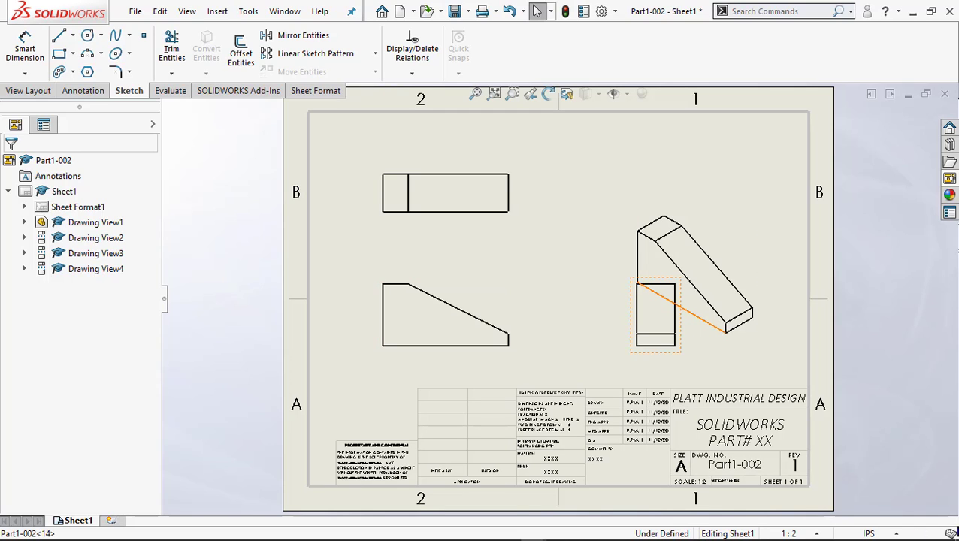
left_click(646, 234)
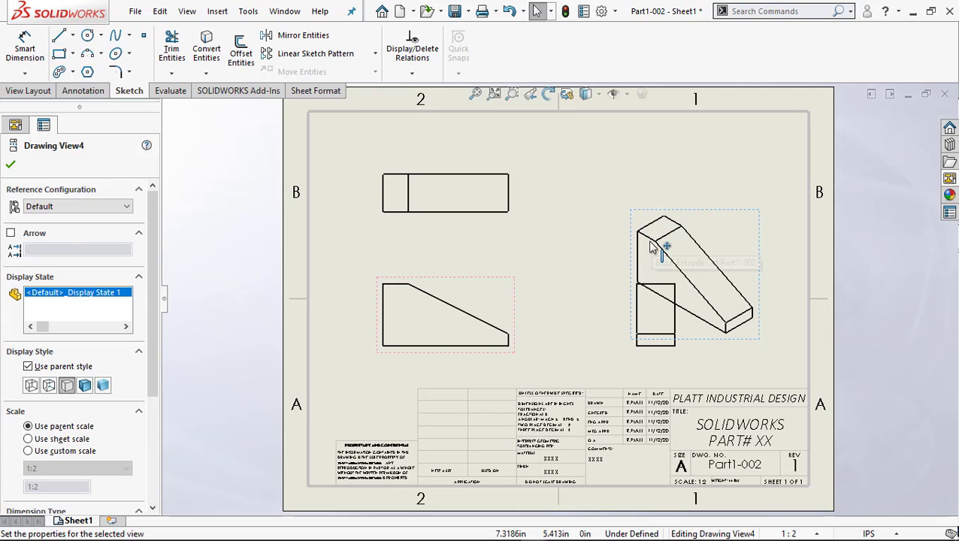
left_click_drag(651, 245, 651, 176)
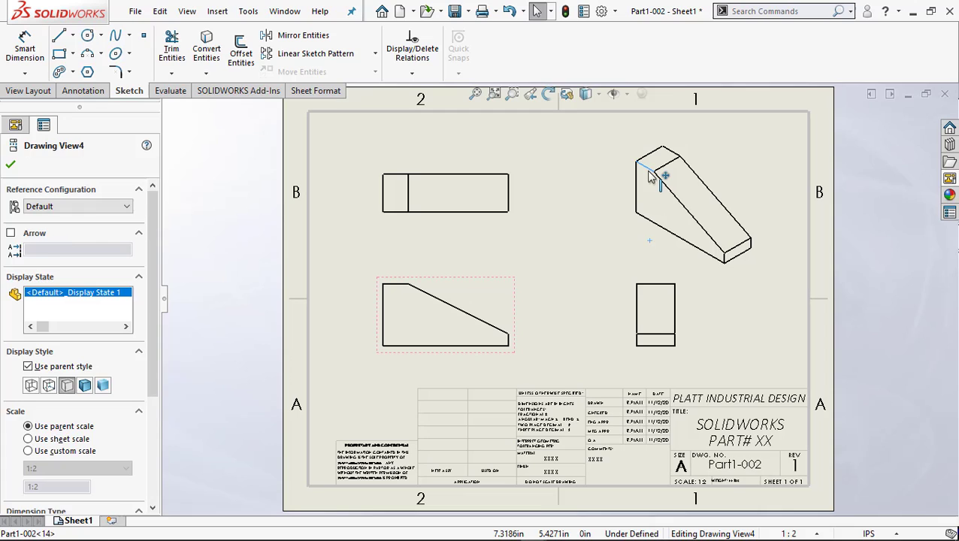
key("Escape")
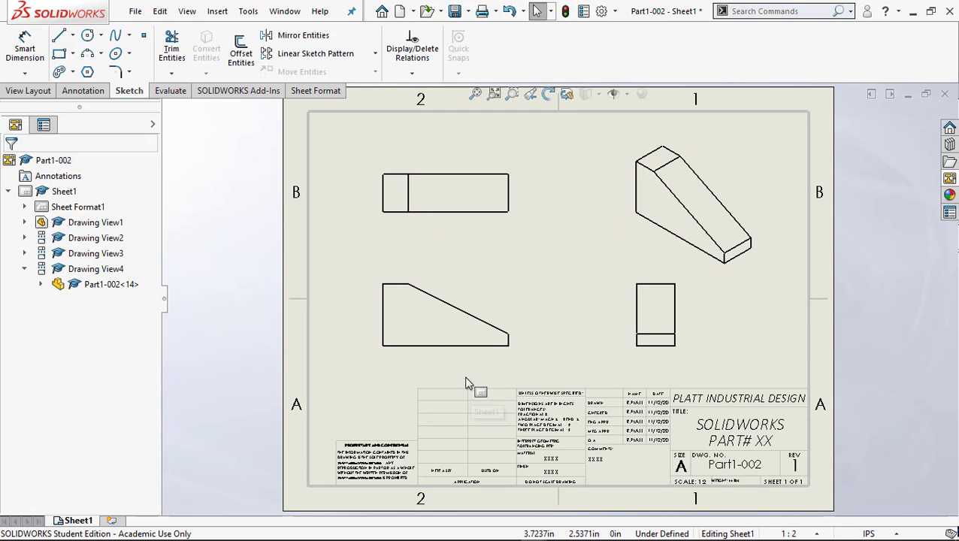
left_click(496, 350)
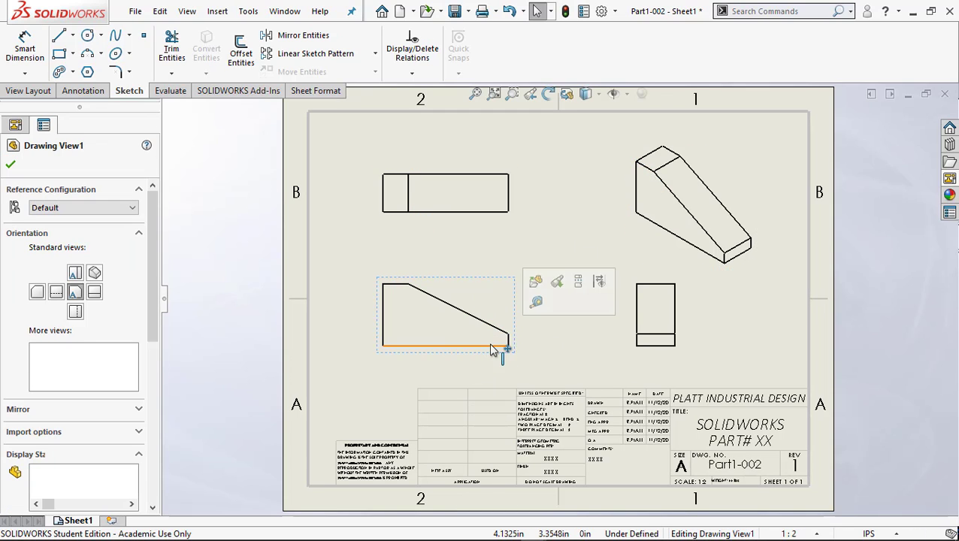
mouse_move(495, 349)
left_mouse_down()
mouse_move(507, 346)
mouse_move(494, 359)
mouse_move(517, 347)
mouse_move(507, 364)
mouse_move(513, 346)
mouse_move(510, 353)
left_mouse_up()
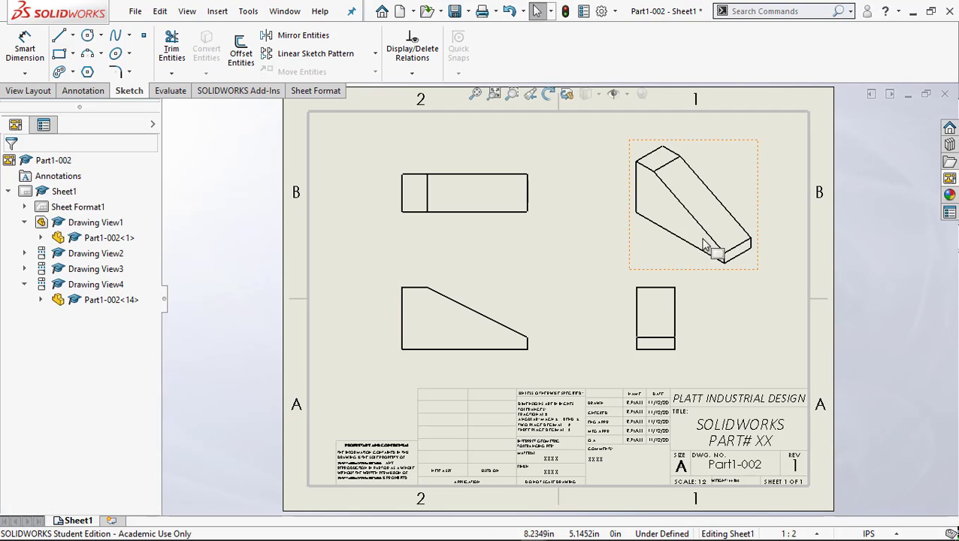
Step: Set the isometric view's display style to Shaded With Edges
left_click(699, 214)
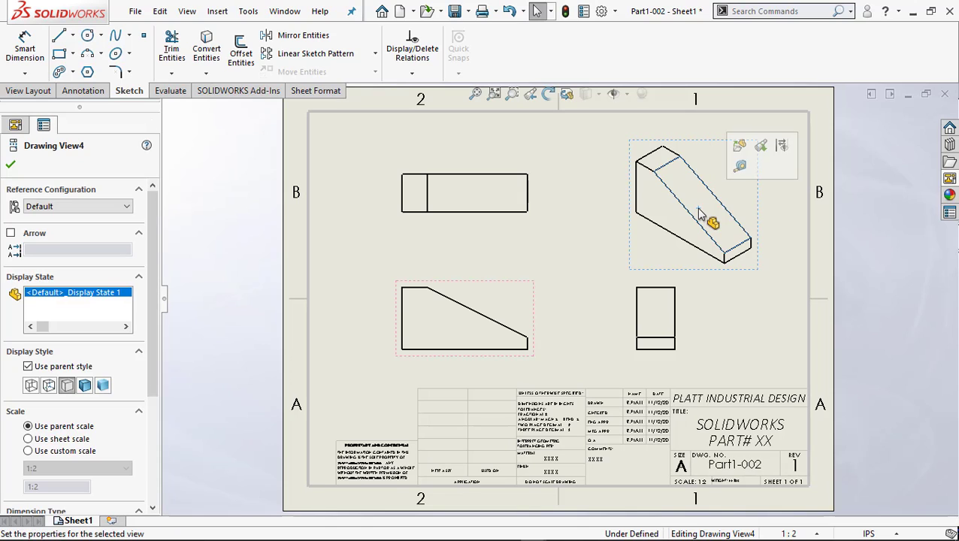
left_click(83, 387)
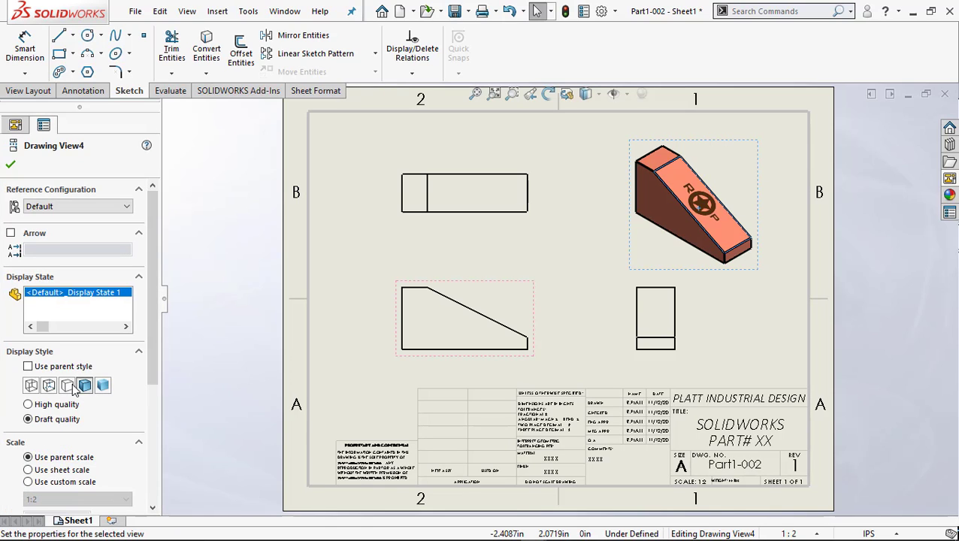
left_click(350, 269)
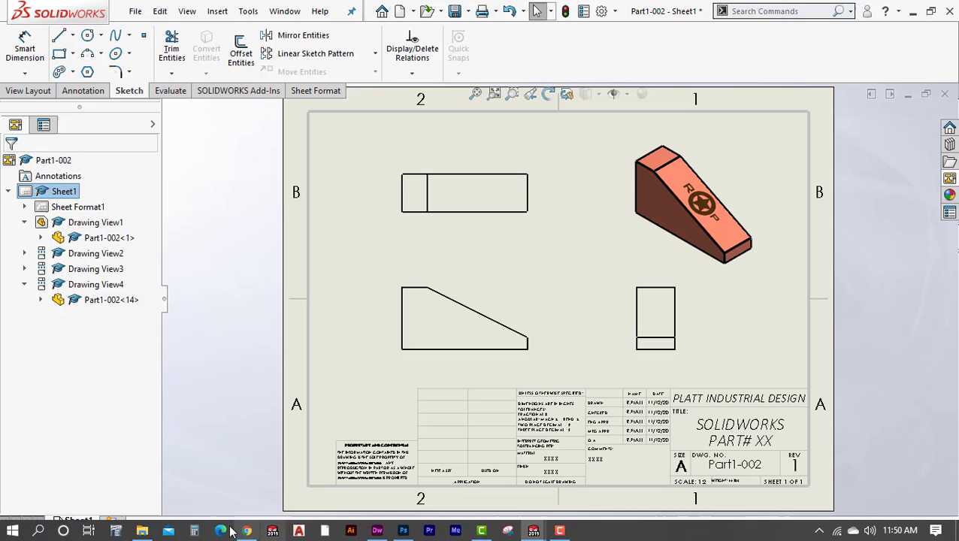
Step: Switch to Chrome to examine the dimension layout on the reference drawing page, and return to the SOLIDWORKS drawing
left_click(248, 530)
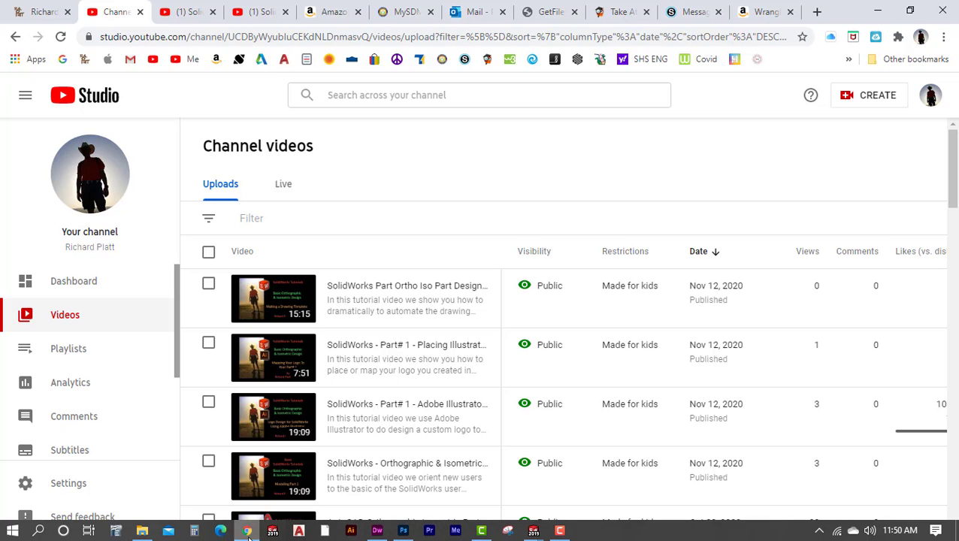
left_click(14, 14)
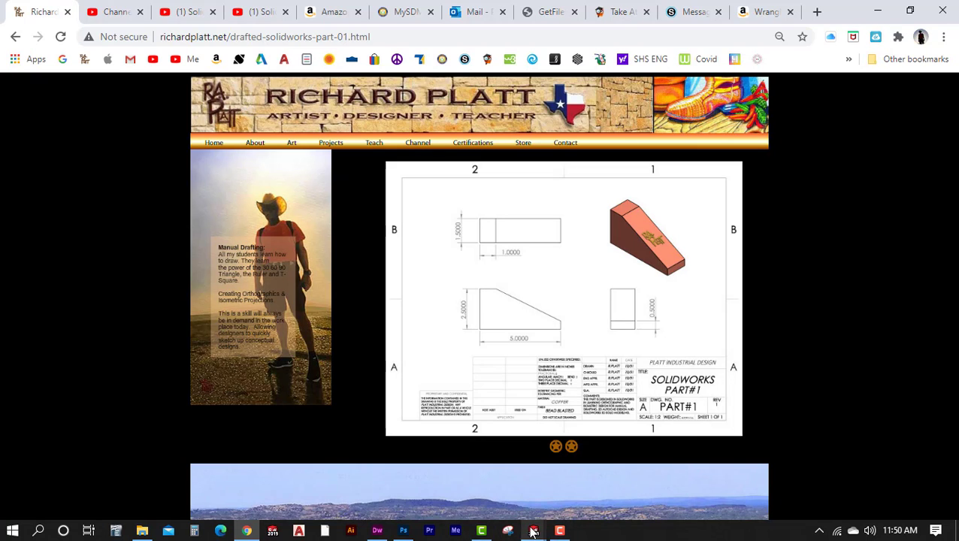
mouse_move(532, 531)
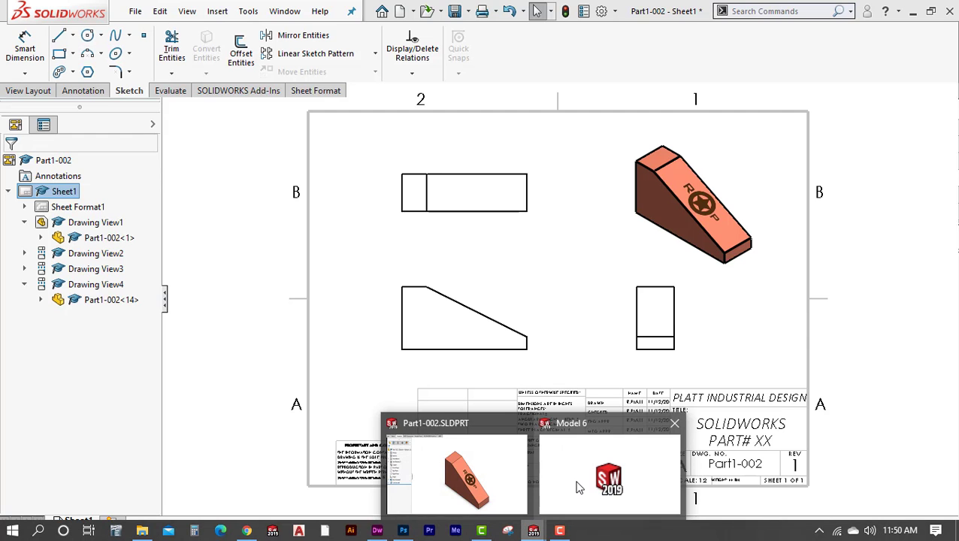
left_click(579, 486)
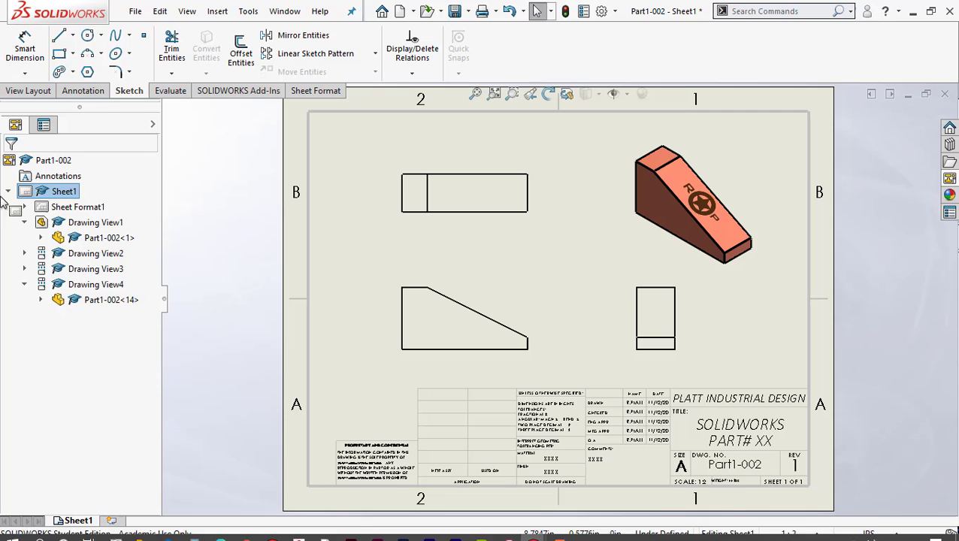
Step: Dimension the front view's overall length below the view and its overall height to the left
left_click(403, 328)
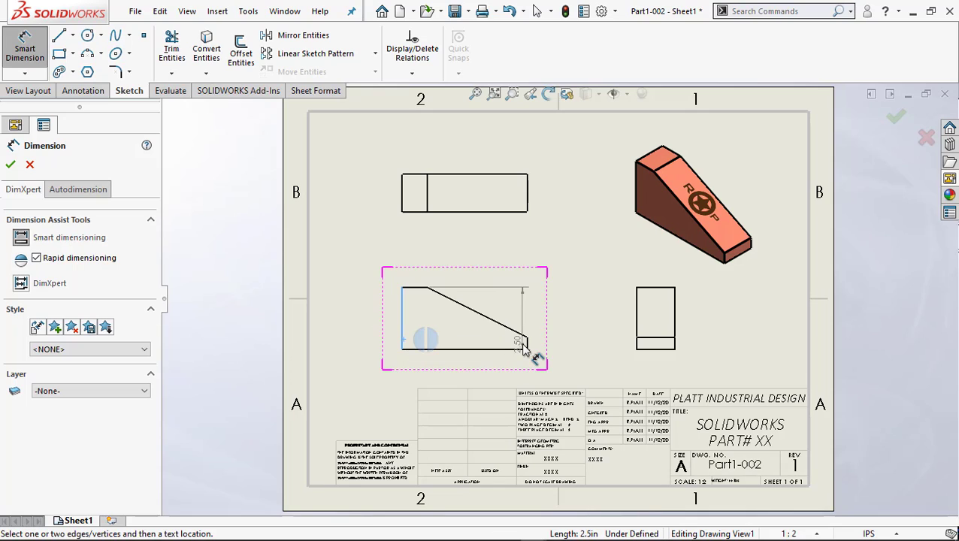
left_click(527, 346)
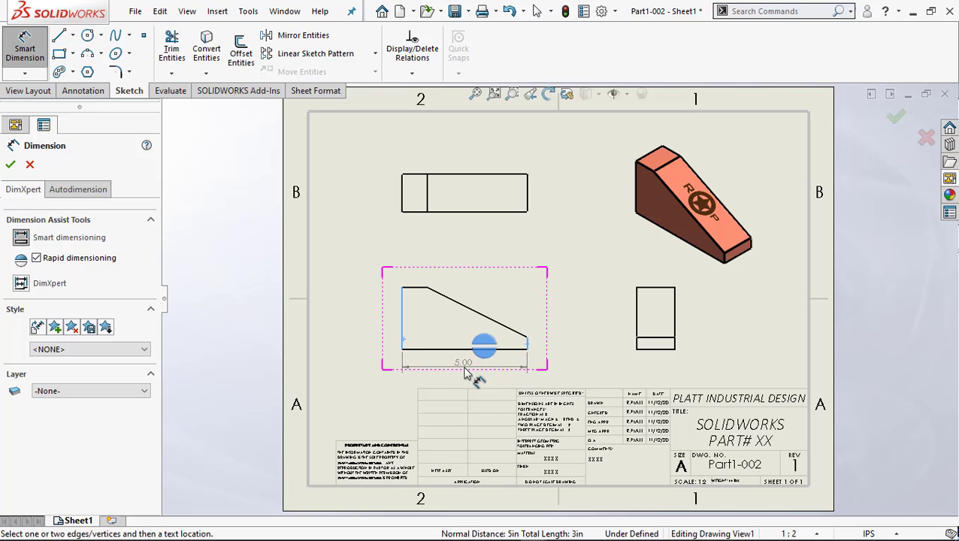
left_click(466, 374)
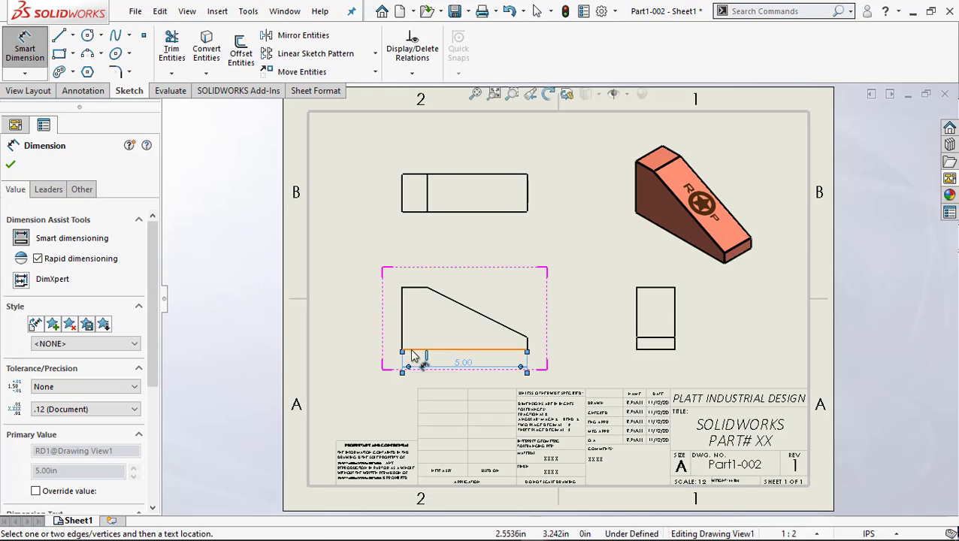
left_click(412, 353)
left_click(419, 289)
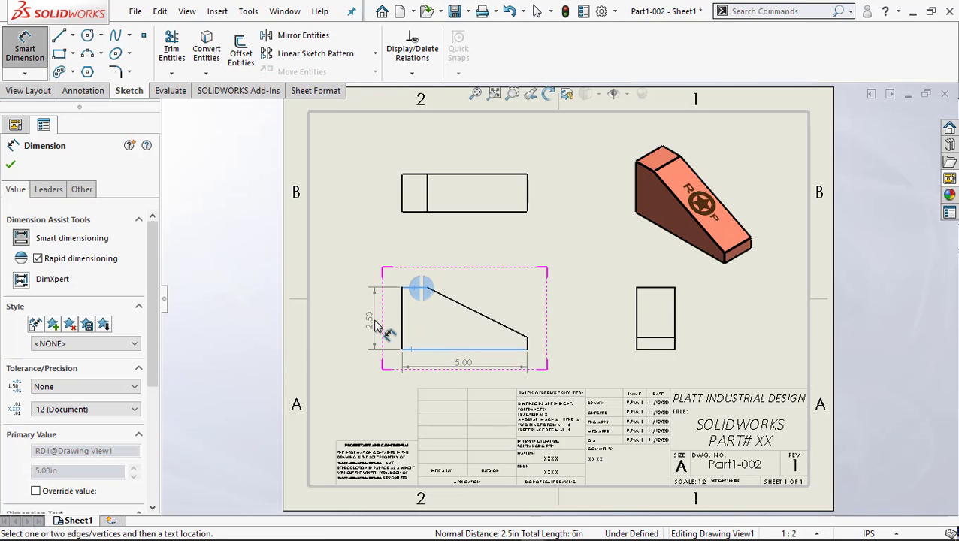
left_click(382, 324)
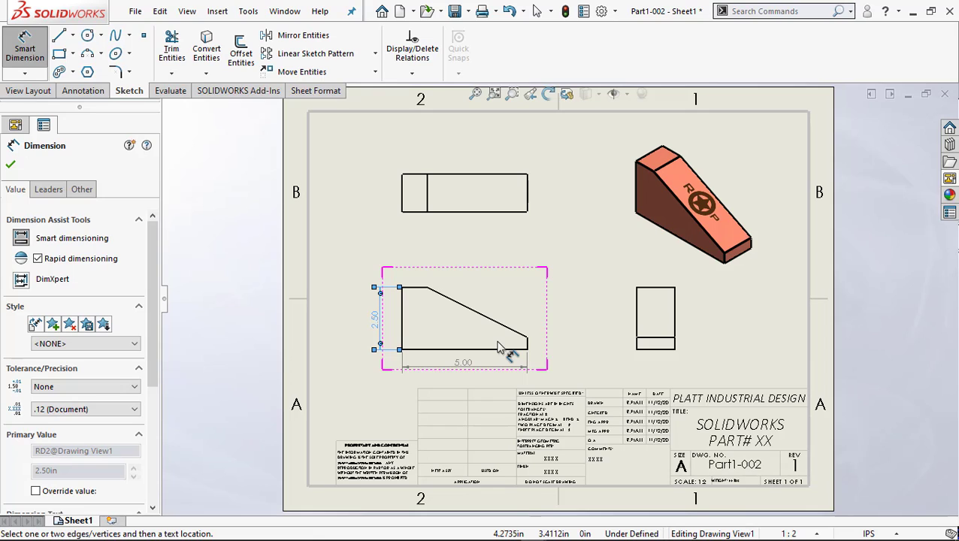
Step: Dimension the top view's depth on its left side and the short flat section's length below the view
left_click(418, 214)
left_click(413, 174)
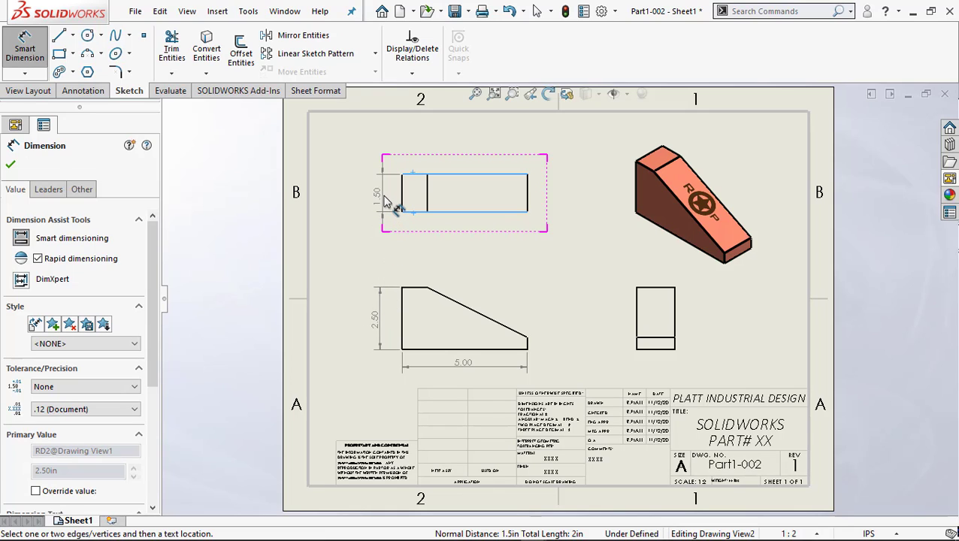
left_click(387, 202)
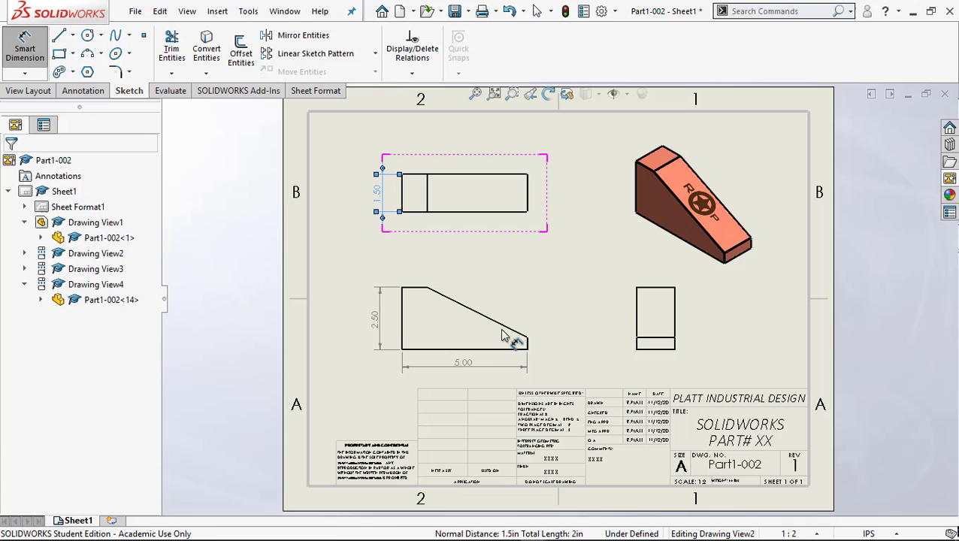
left_click(402, 196)
left_click(427, 199)
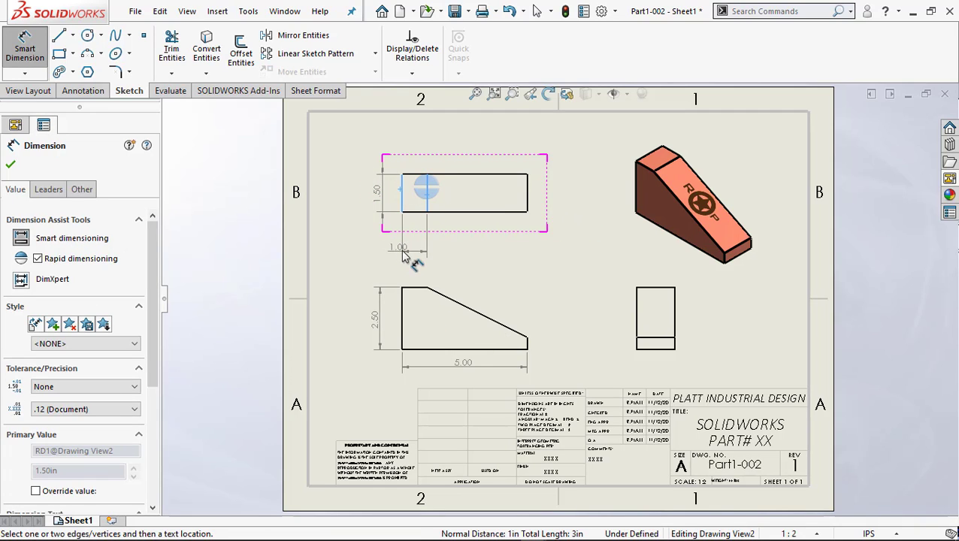
left_click(448, 252)
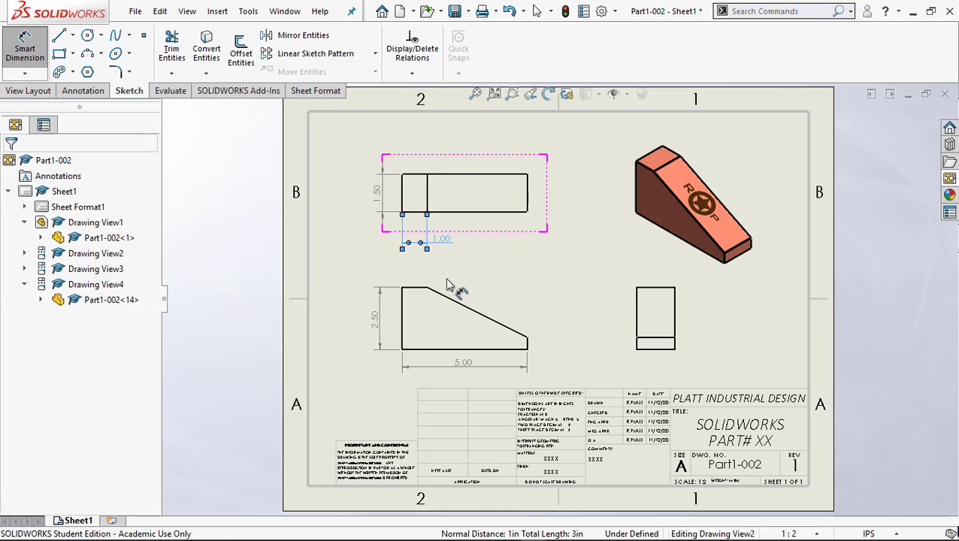
Step: Switch to Chrome to check the right-side view's dimension on the reference drawing, and return to the SOLIDWORKS drawing
mouse_move(349, 539)
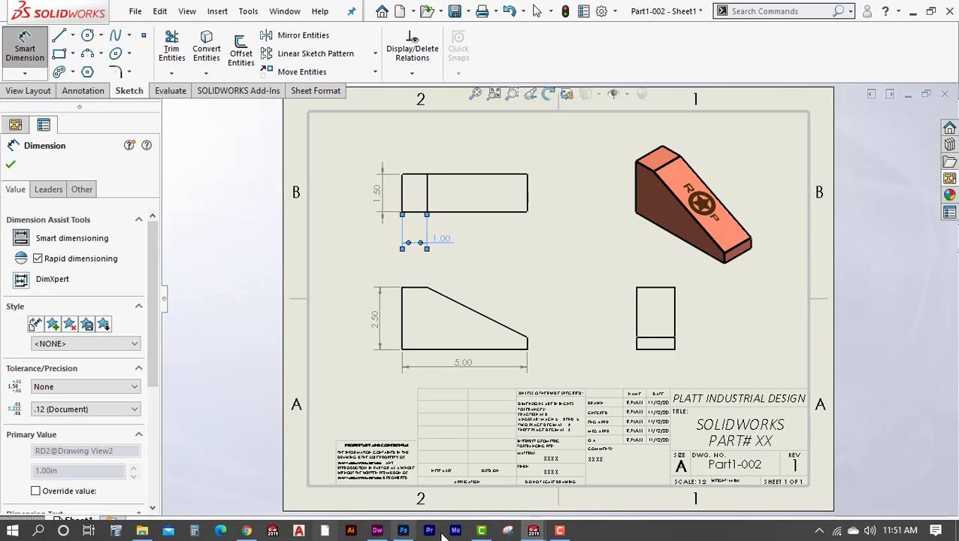
left_click(247, 530)
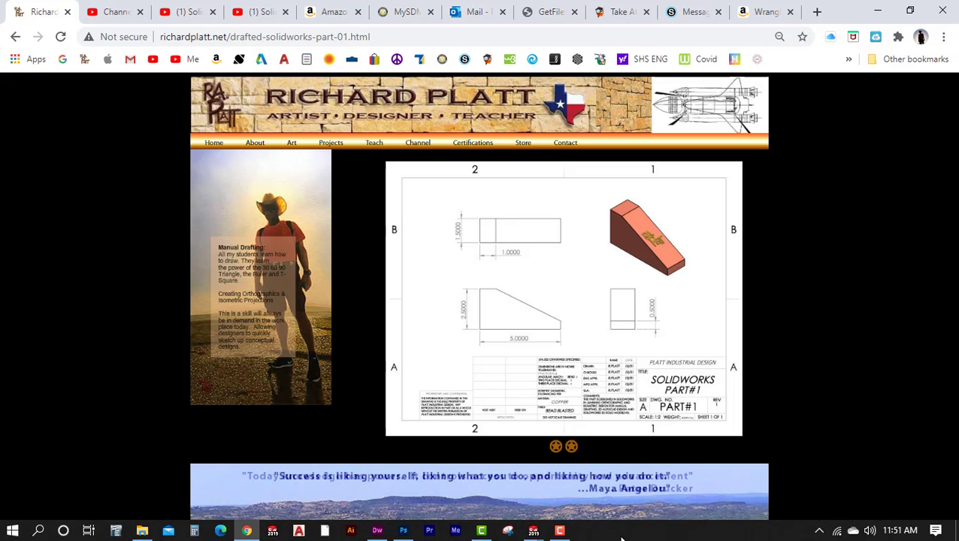
left_click(533, 530)
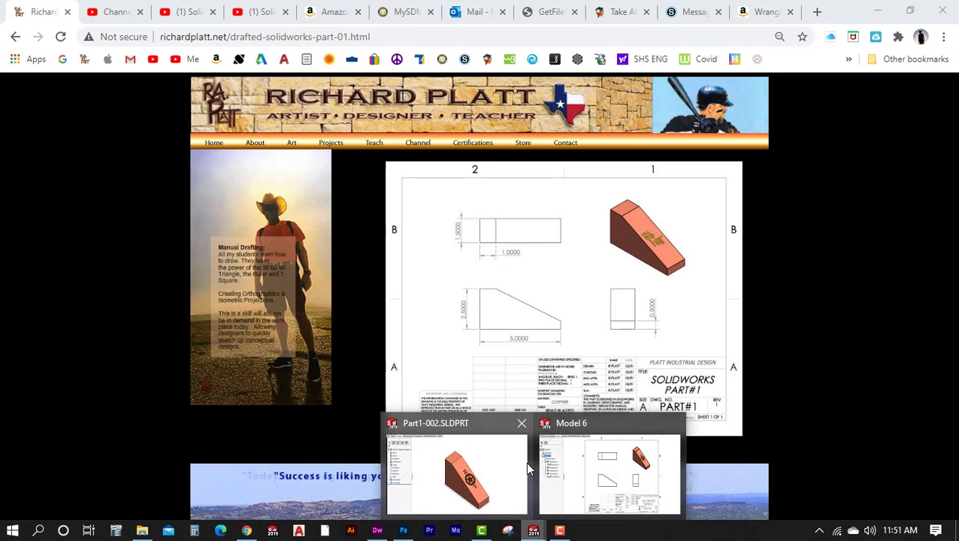
left_click(567, 466)
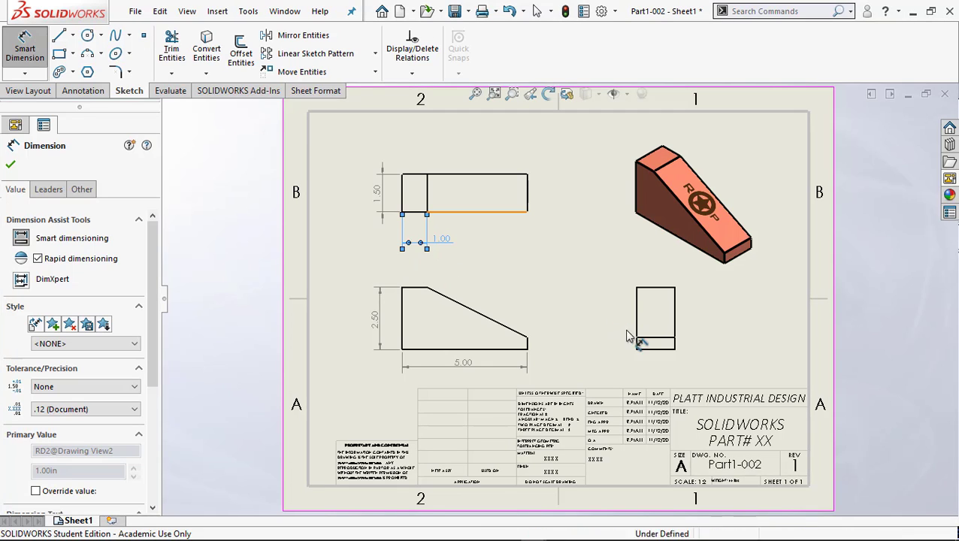
Step: Dimension the height of the lower edge band in the side view, placing the dimension to the view's right
left_click(654, 348)
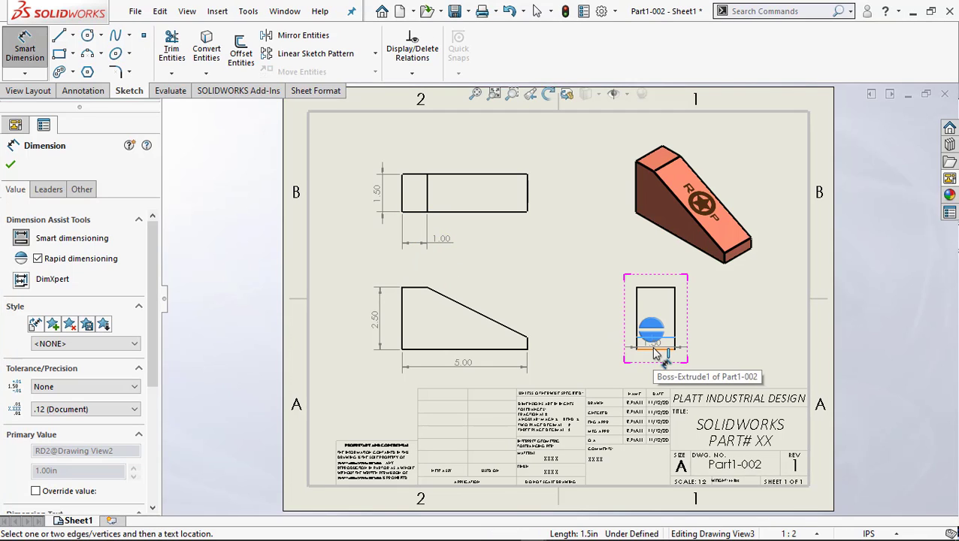
left_click(653, 338)
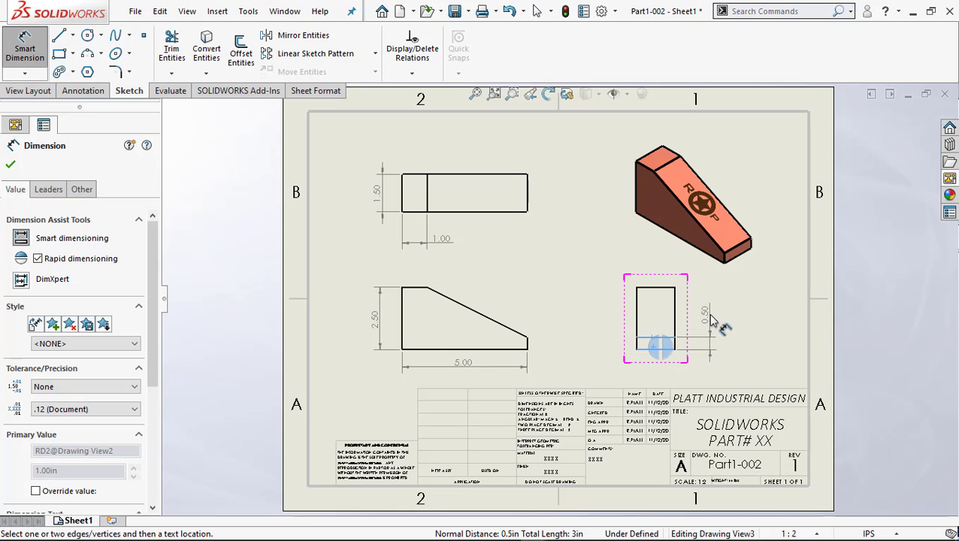
left_click(710, 318)
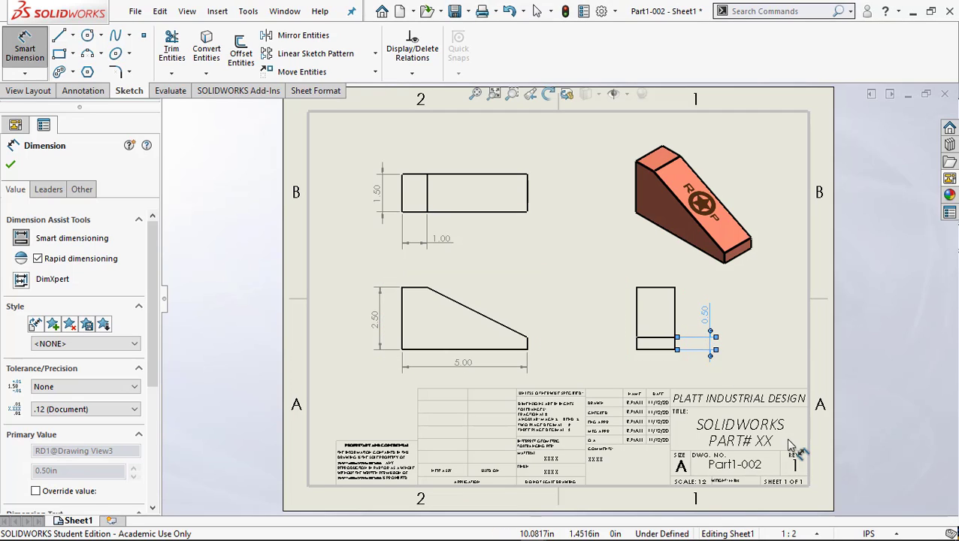
Step: Examine the decimal settings for length and angle in the document units
left_click(898, 533)
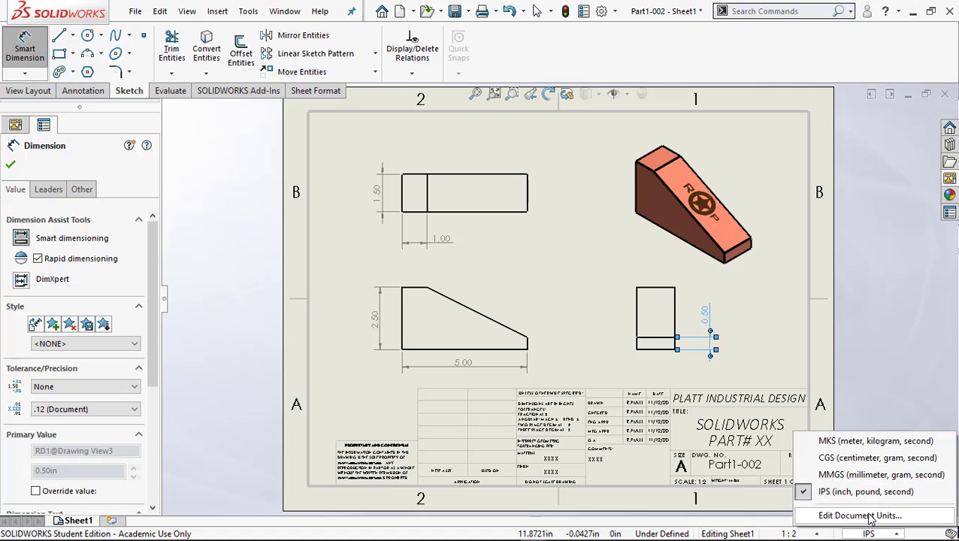
left_click(868, 516)
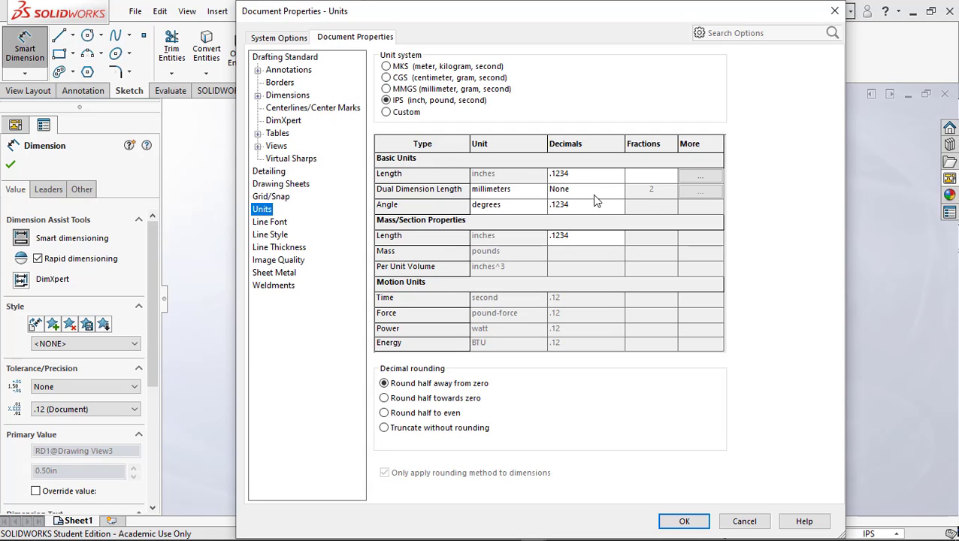
left_click(597, 209)
left_click(616, 206)
left_click(569, 239)
left_click(684, 522)
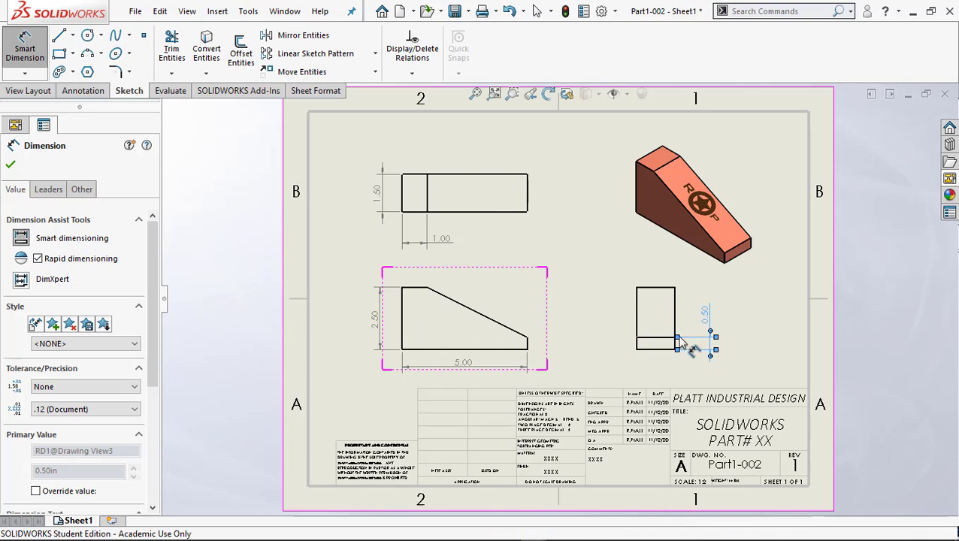
Step: Set the primary precision of the document's dimensions to four decimals (.1234) and finish dimensioning
left_click(601, 12)
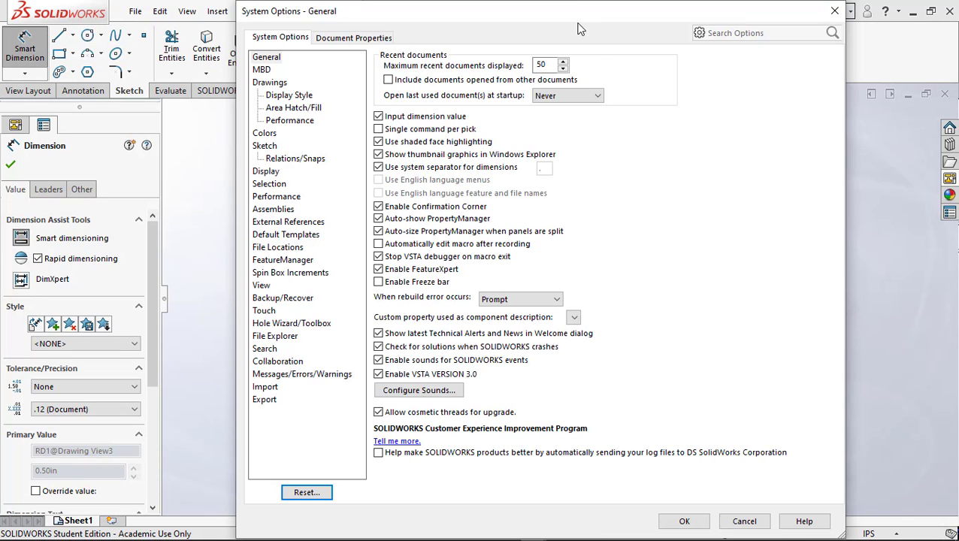
left_click(359, 39)
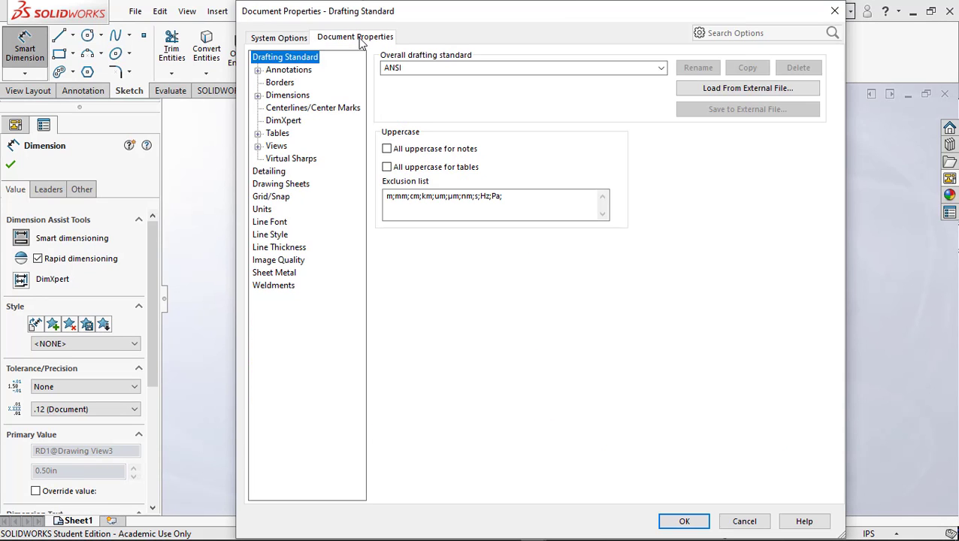
left_click(305, 74)
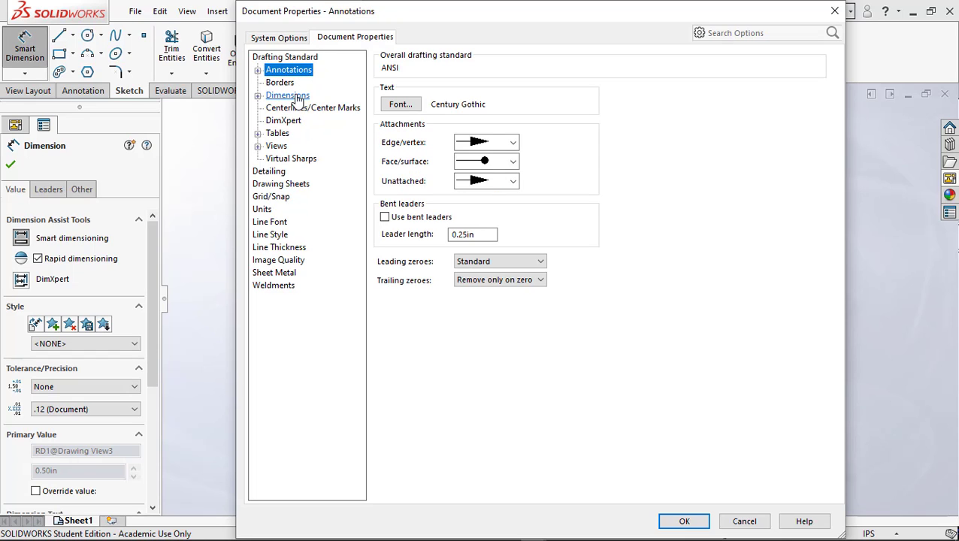
left_click(299, 97)
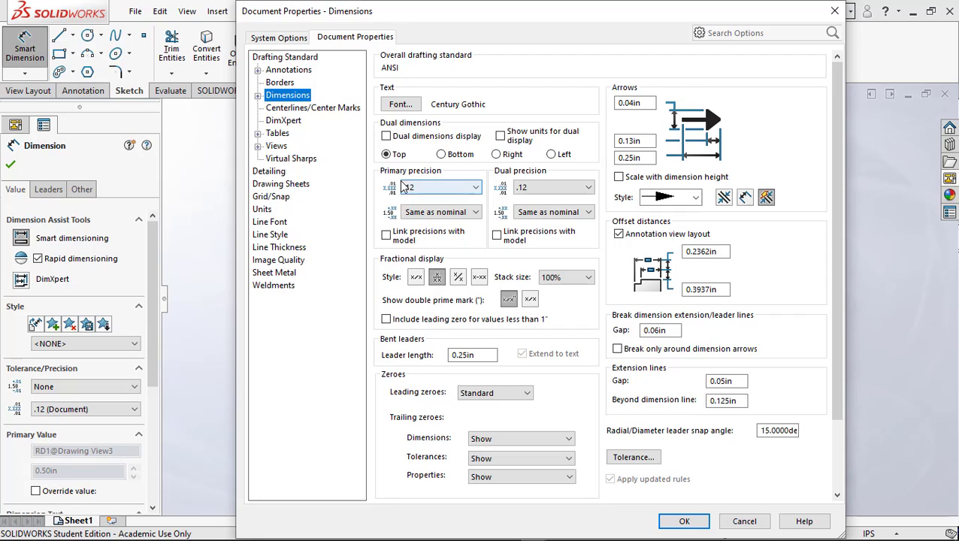
left_click(436, 185)
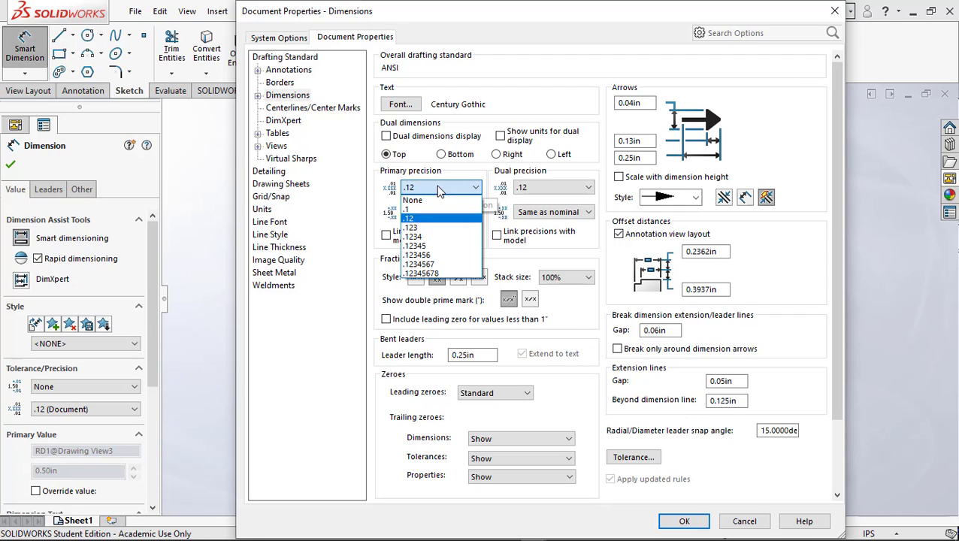
left_click(415, 237)
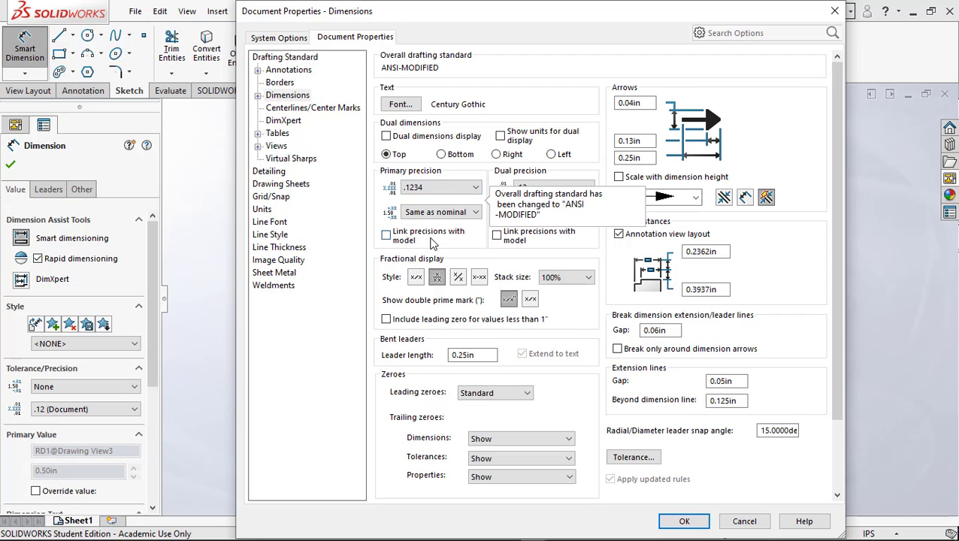
left_click(682, 520)
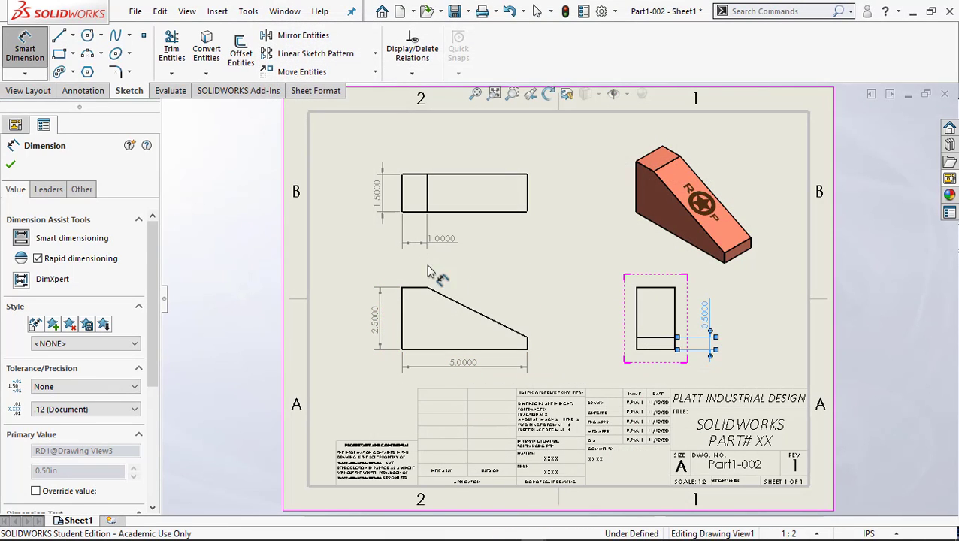
left_click(12, 165)
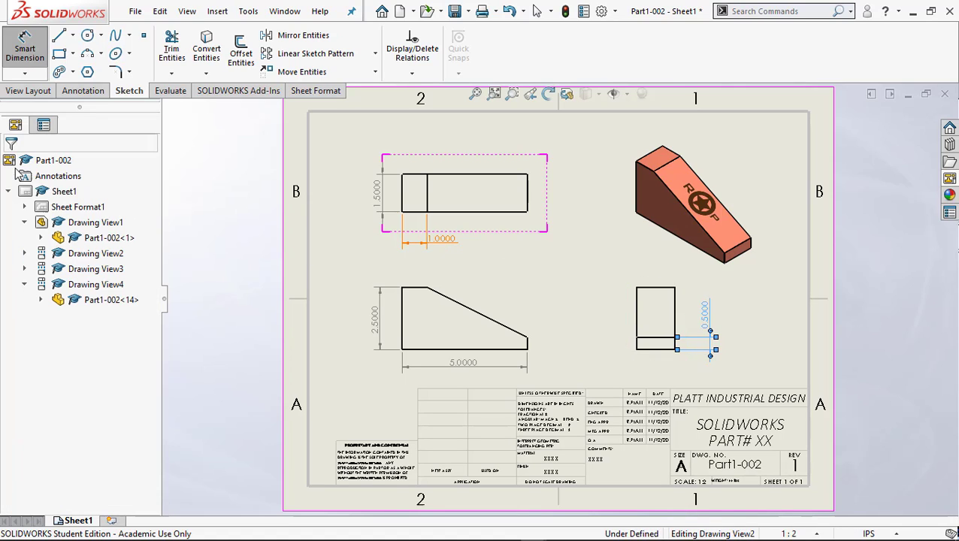
Step: Edit the sheet format and change the title block's title to read SOLIDWORKS PART# 1
right_click(78, 209)
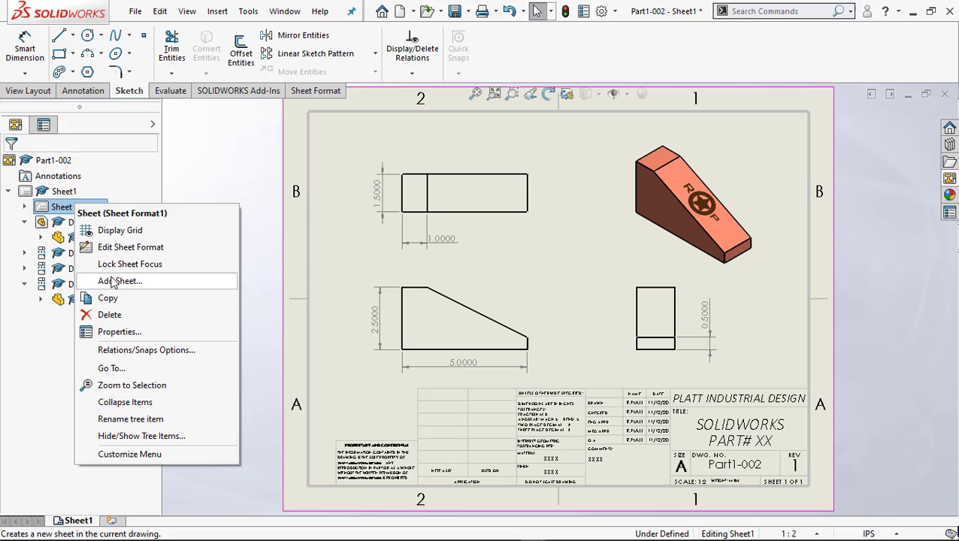
left_click(125, 247)
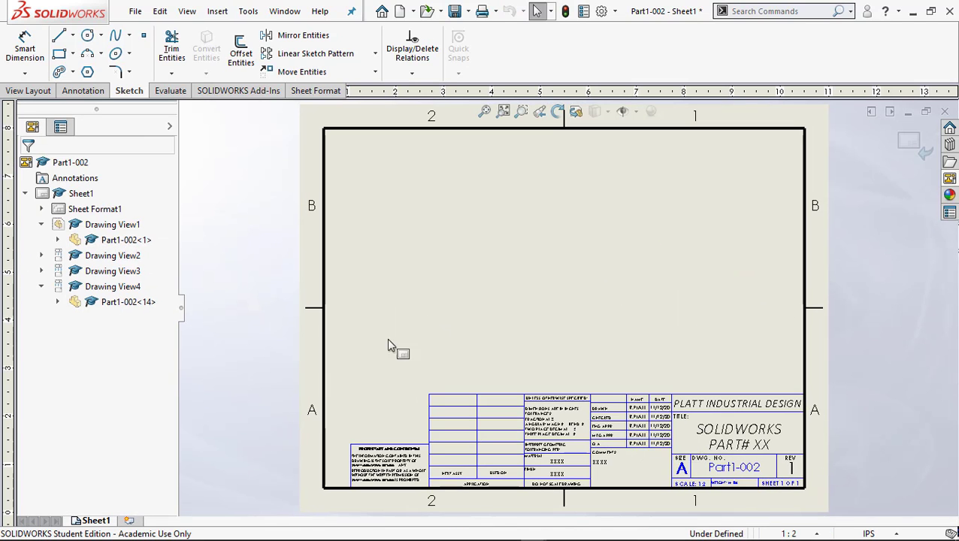
scroll(825, 451, "up", 2)
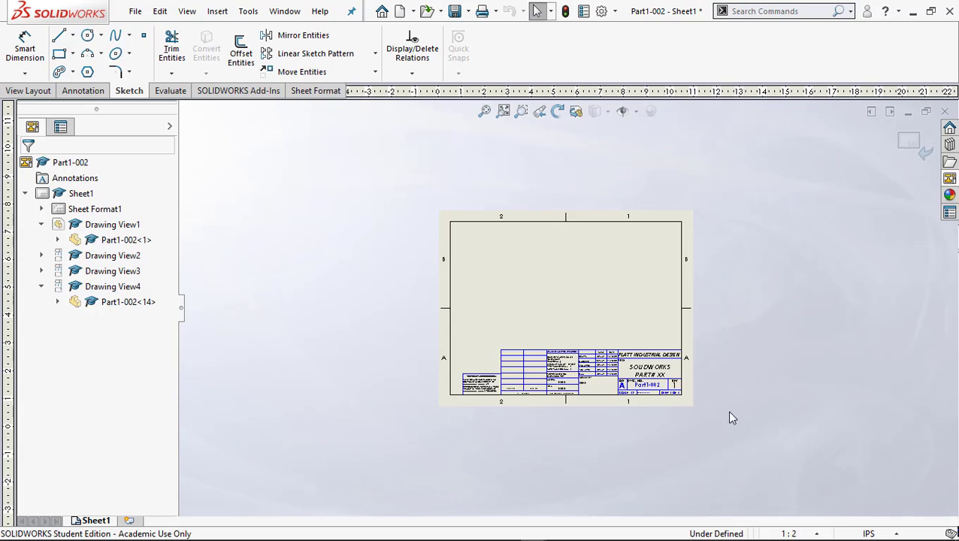
scroll(730, 417, "down", 6)
scroll(579, 351, "down", 1)
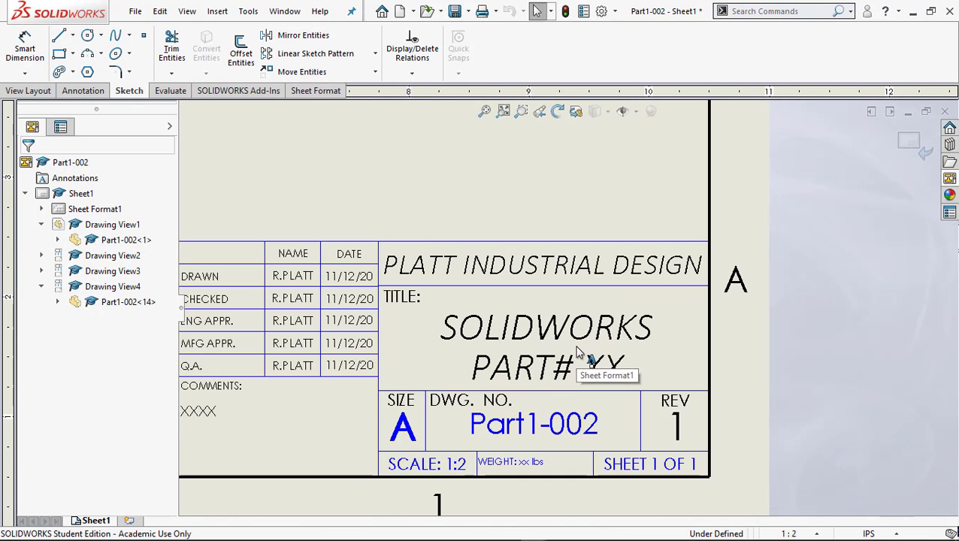
double_click(596, 366)
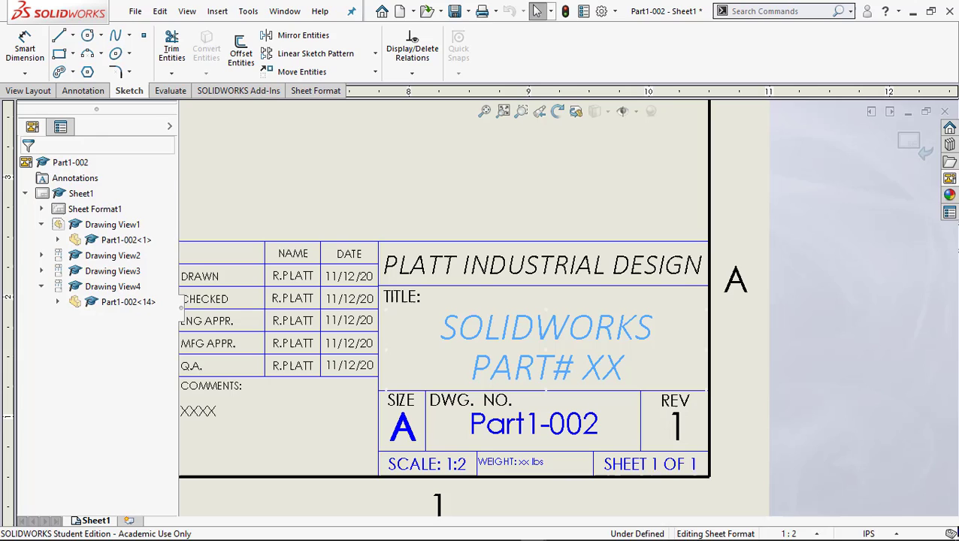
double_click(597, 367)
left_click_drag(583, 369, 624, 376)
type("1")
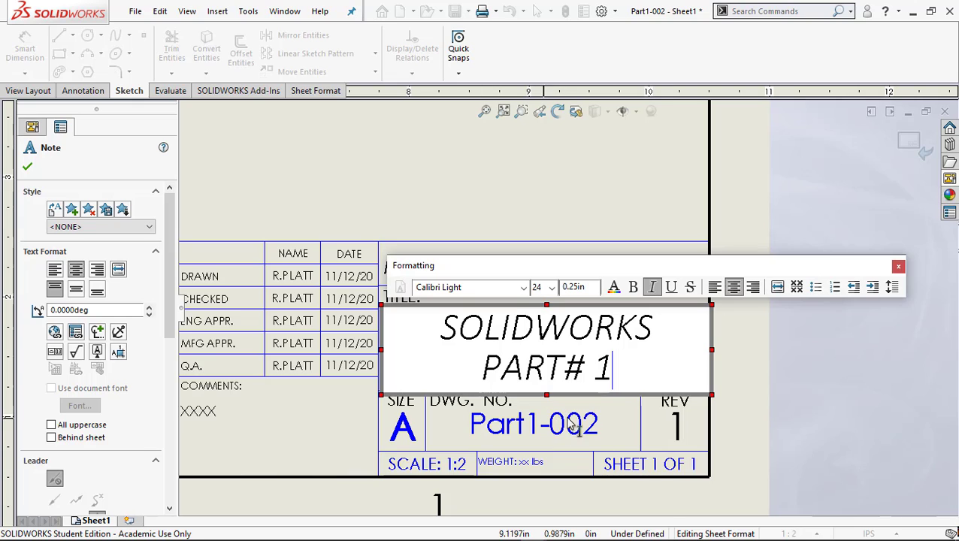
left_click(605, 443)
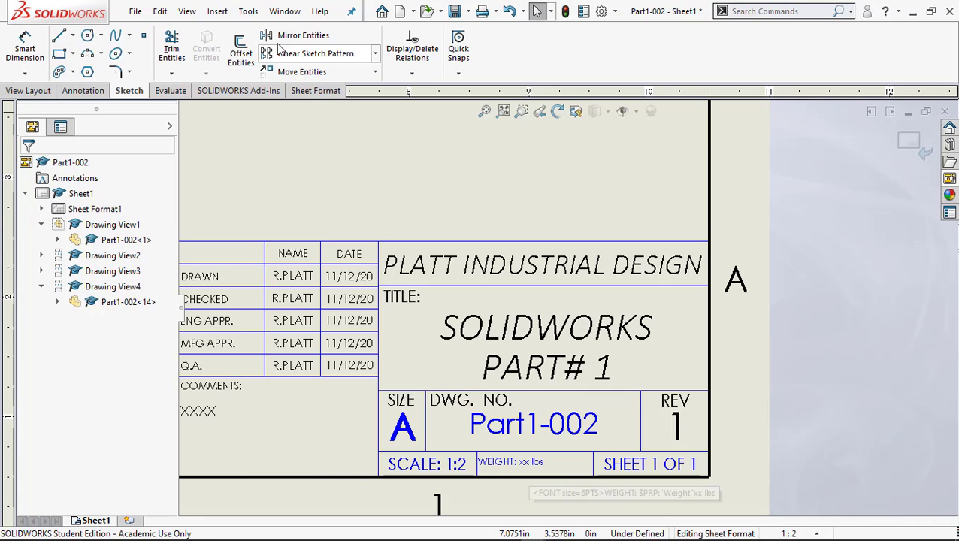
Step: Switch to the part document Part1-002.SLDPRT and check its mass in the mass properties
left_click(283, 13)
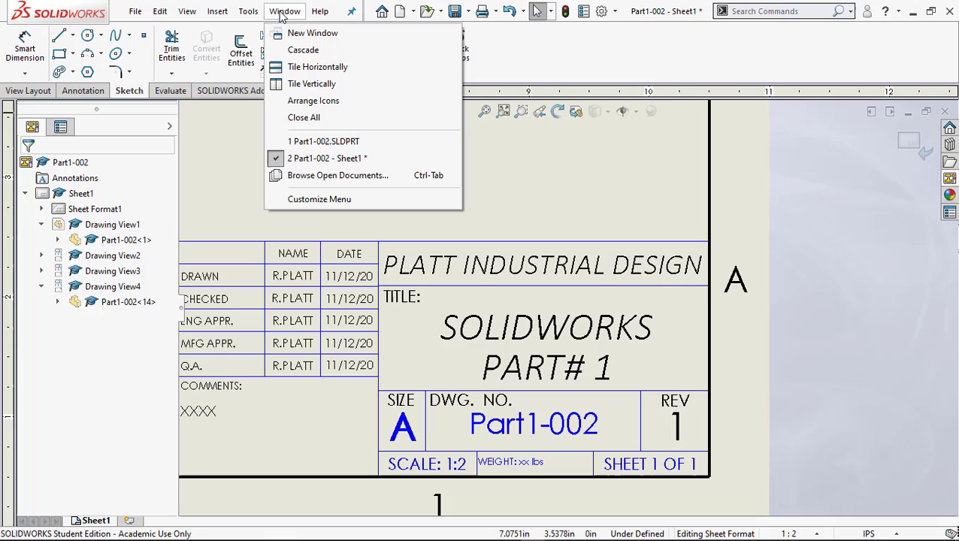
left_click(316, 144)
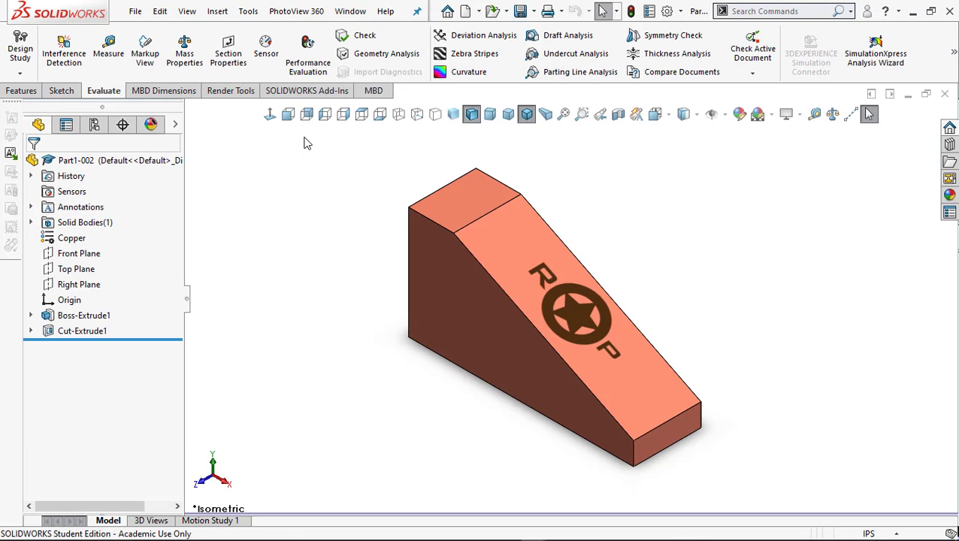
left_click(184, 52)
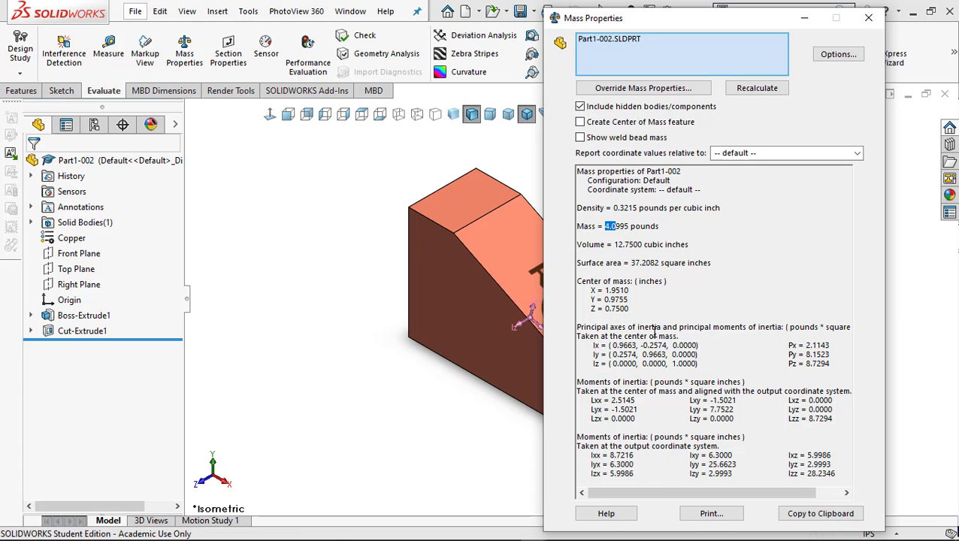
left_click(868, 17)
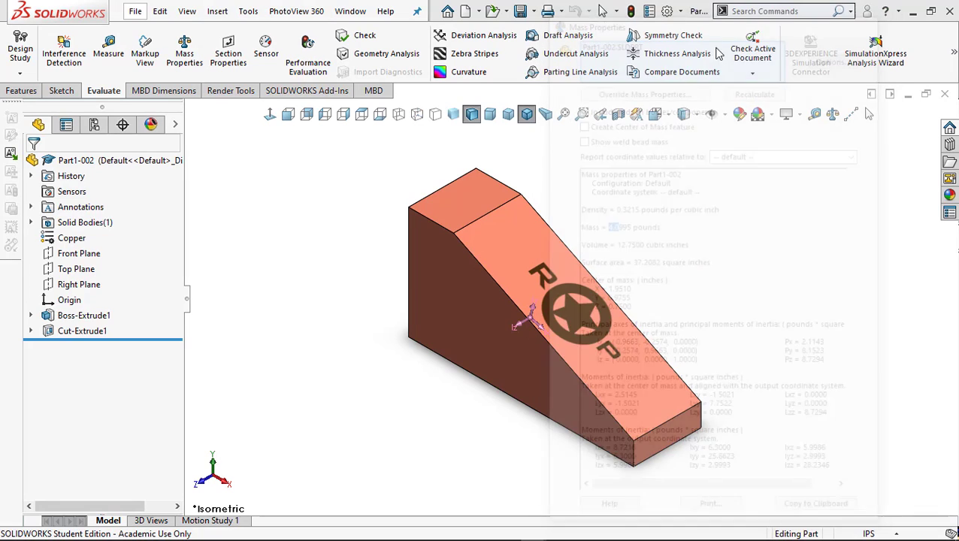
Step: Return to the Part1-002 drawing sheet and set the title block's weight to 4.1 lbs
left_click(353, 12)
left_click(395, 181)
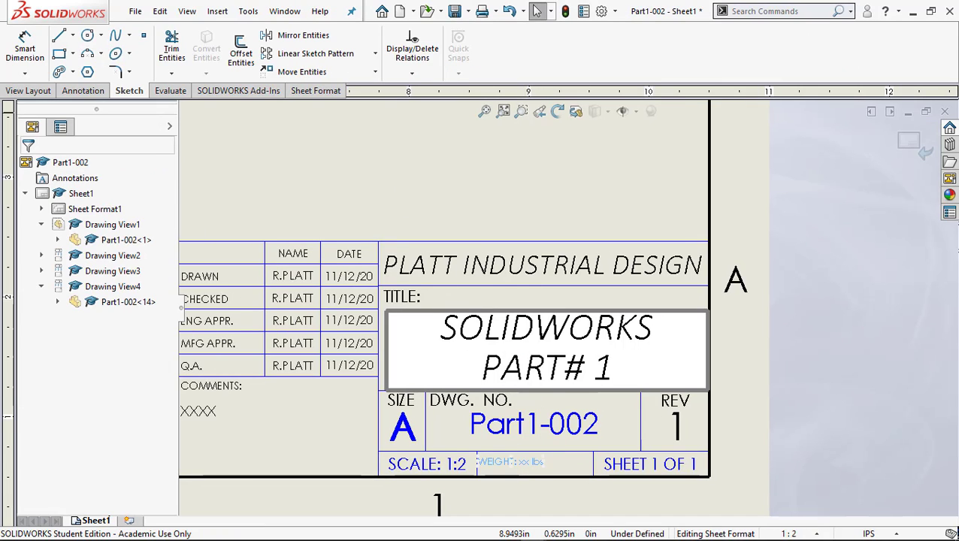
double_click(518, 463)
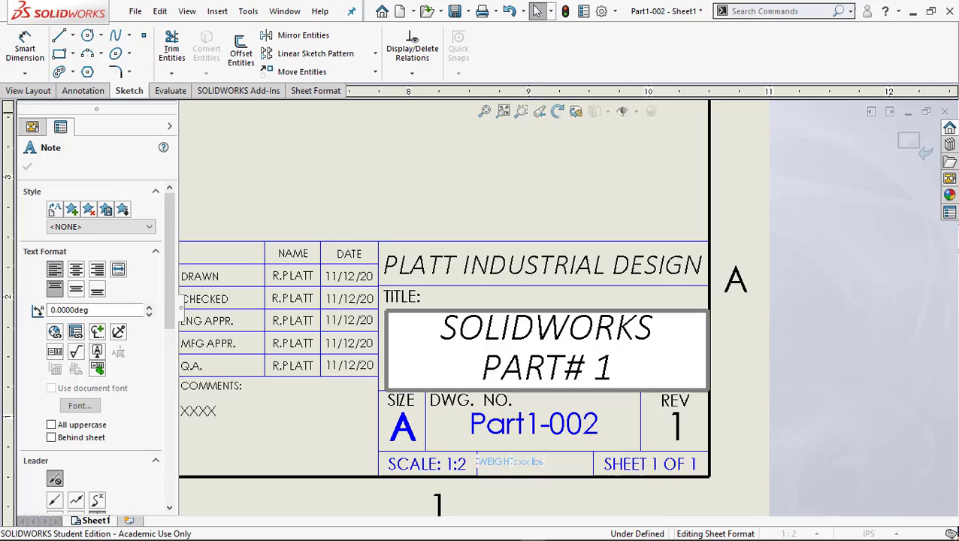
double_click(524, 462)
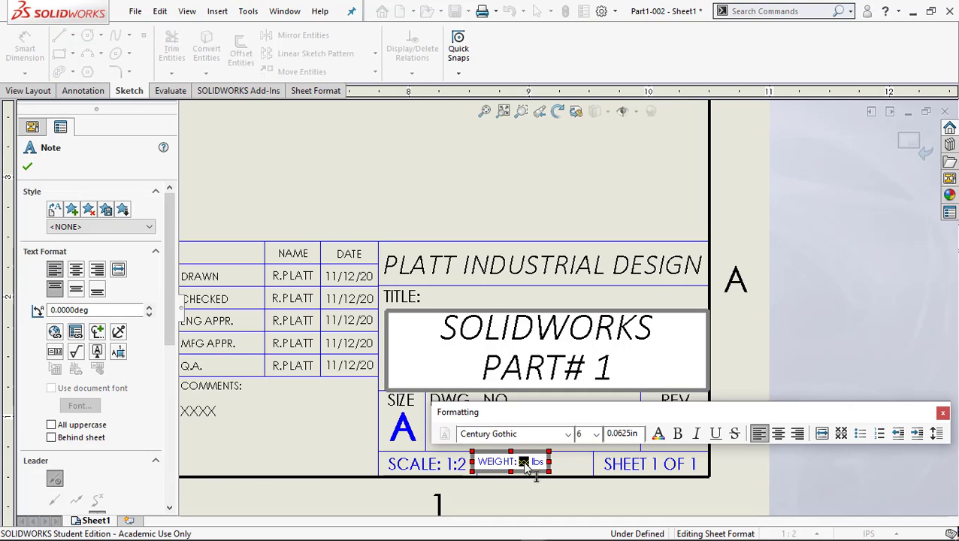
type("4.0")
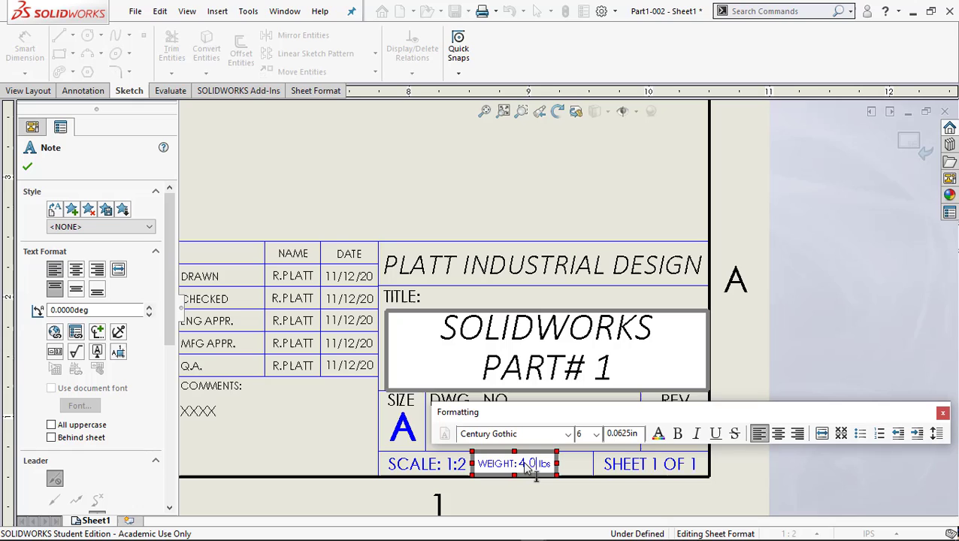
key("BackSpace")
type("1")
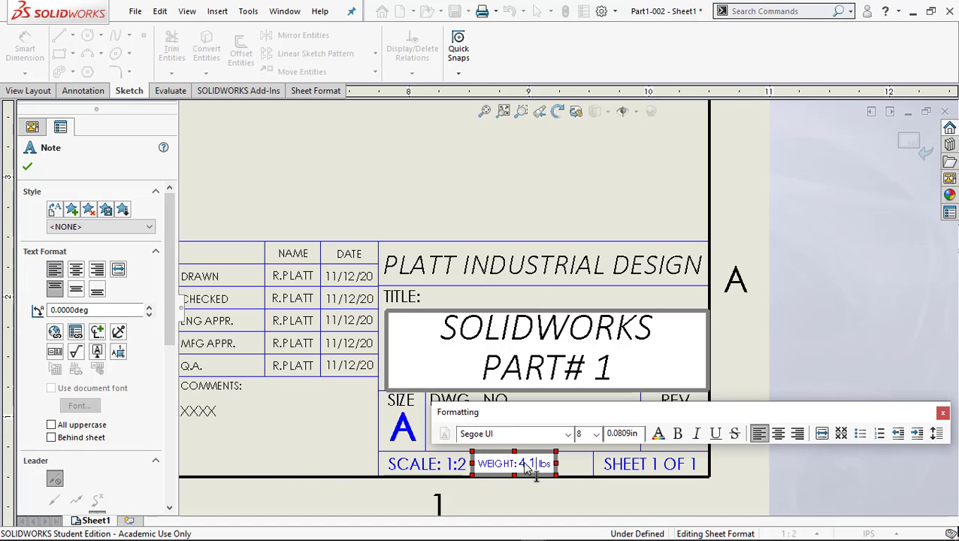
left_click(556, 488)
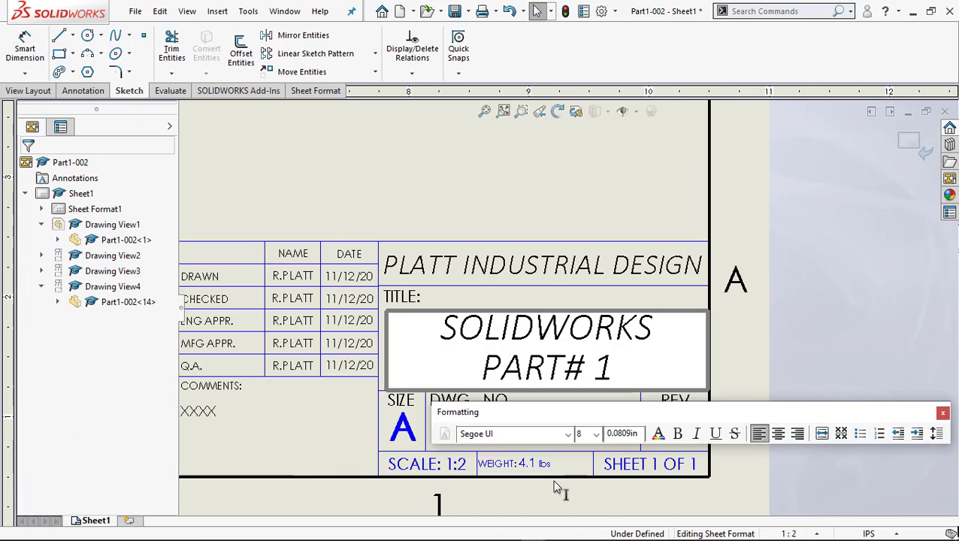
Step: Replace the placeholder under MATERIAL in the title block with COPPER
middle_click_drag(365, 421, 613, 418)
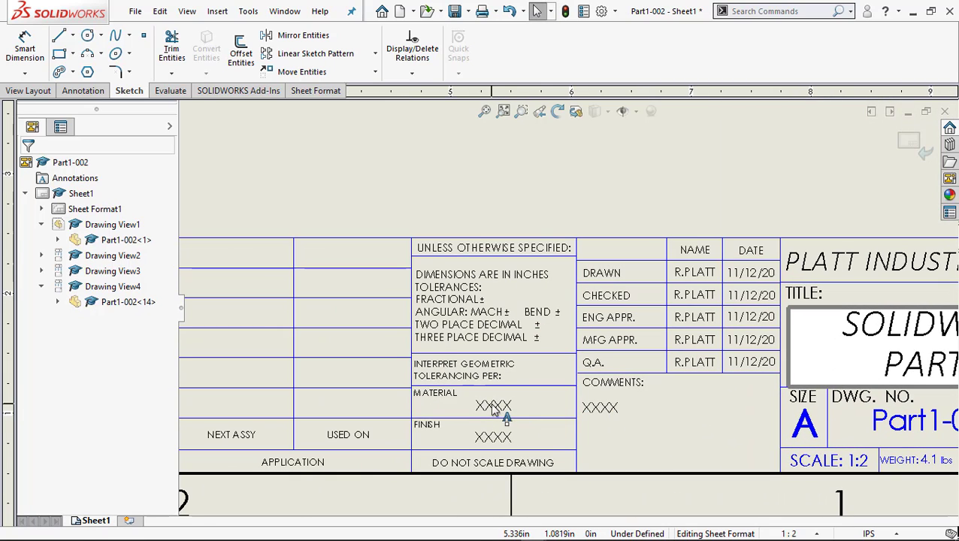
double_click(493, 406)
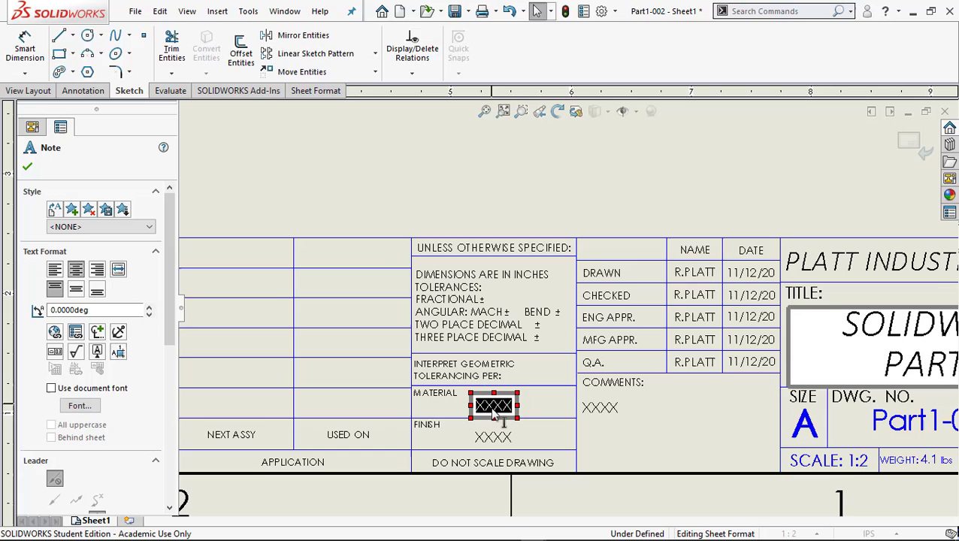
type("CO")
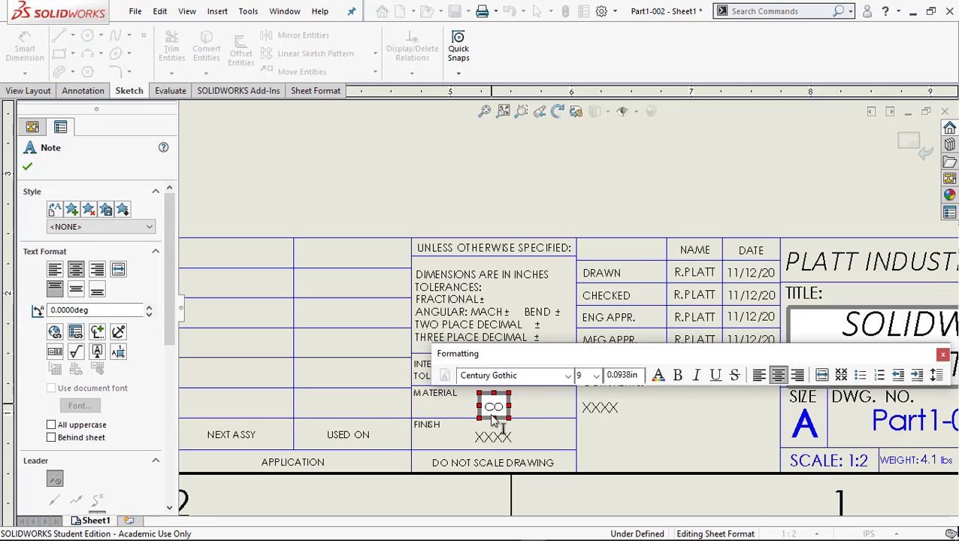
type("OP")
key("BackSpace")
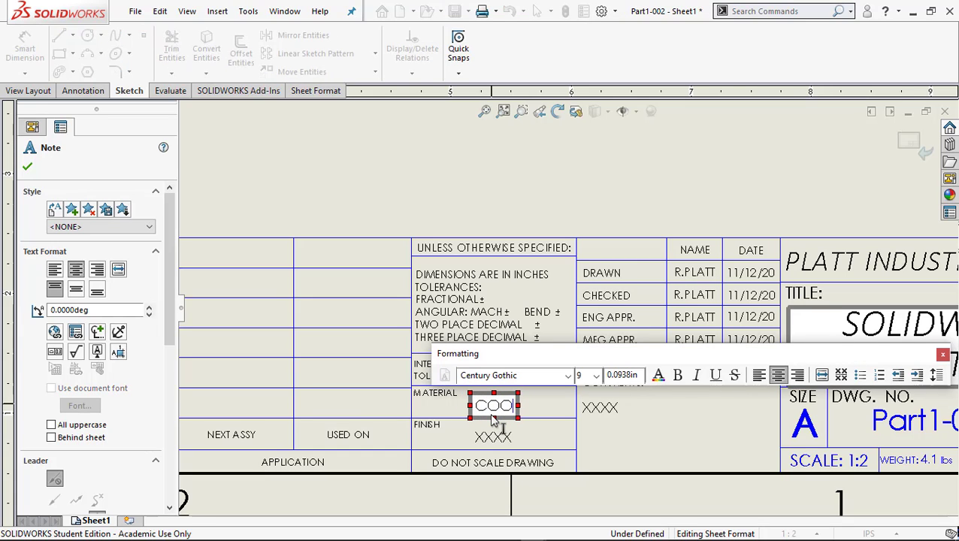
key("BackSpace")
type("PPER")
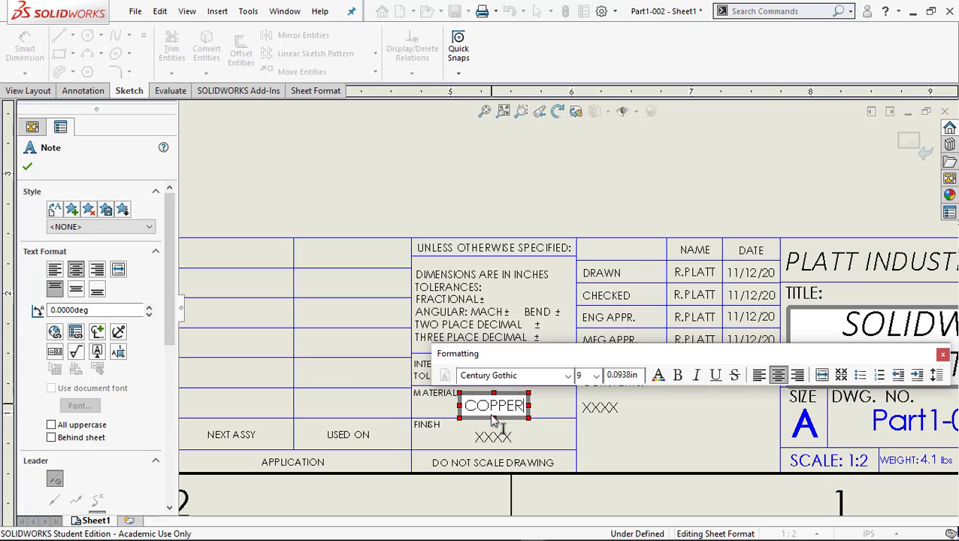
Step: Replace the placeholder under FINISH in the title block with BEAD BLASTED
left_click(492, 441)
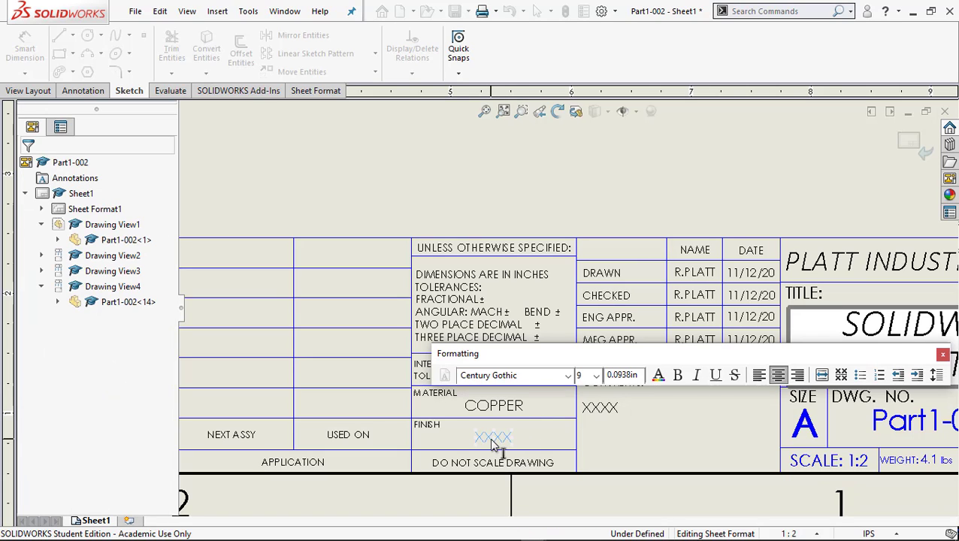
left_click(493, 442)
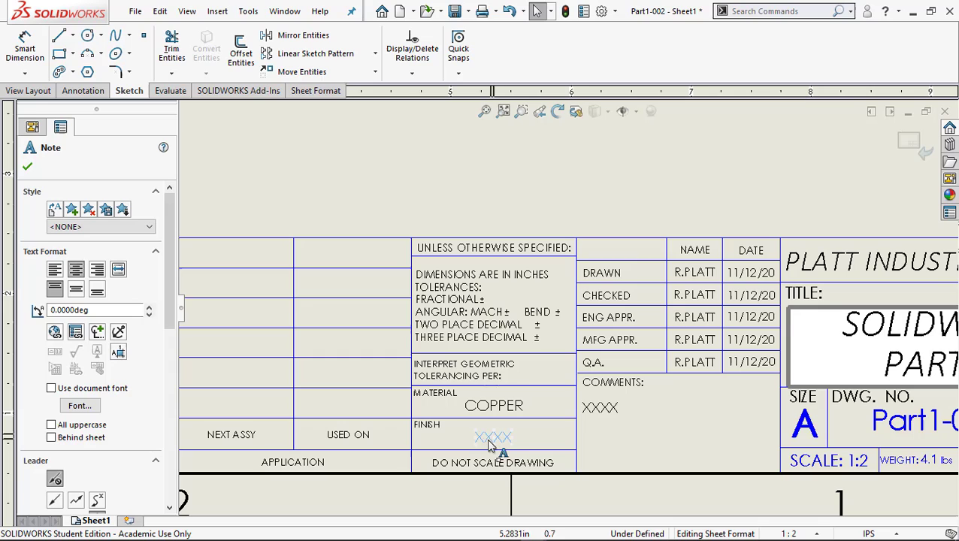
double_click(489, 442)
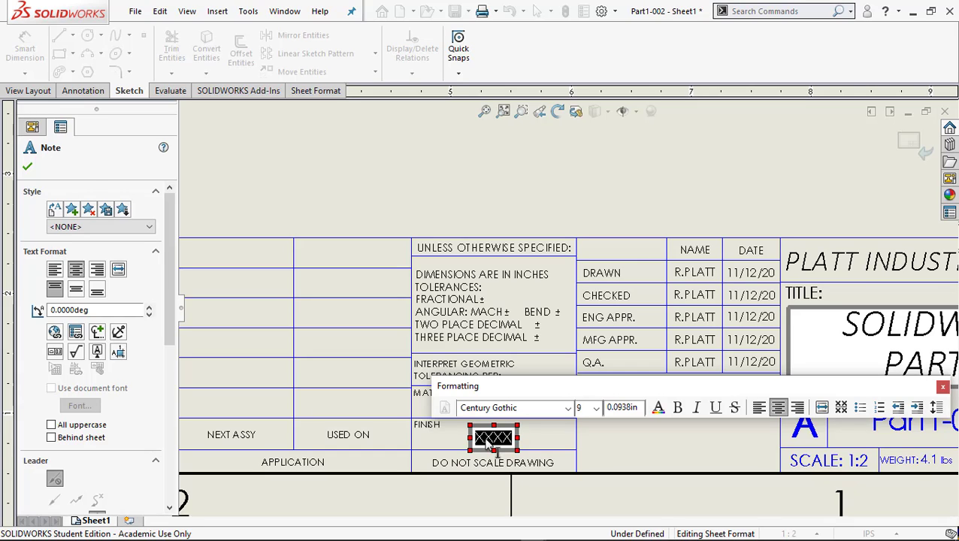
type("BEAD")
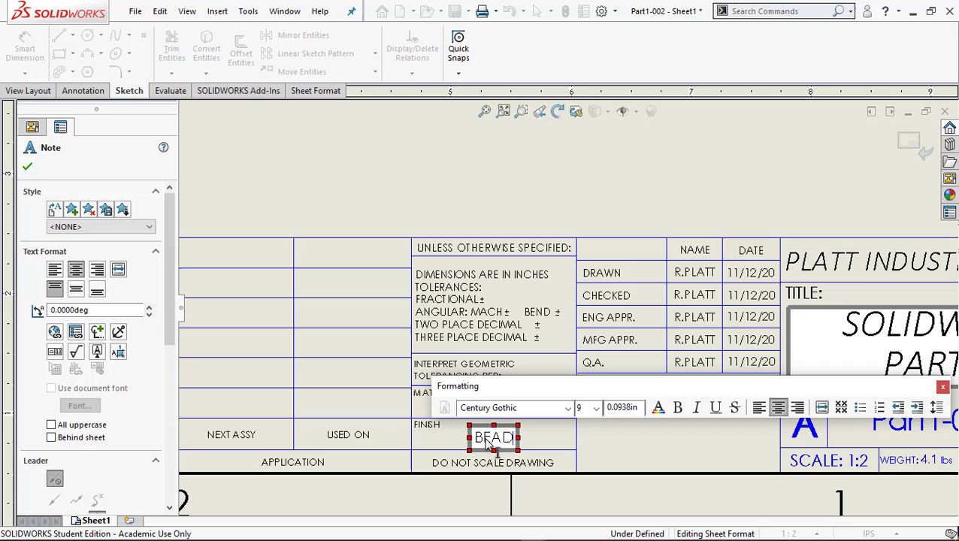
type(" BLASTED")
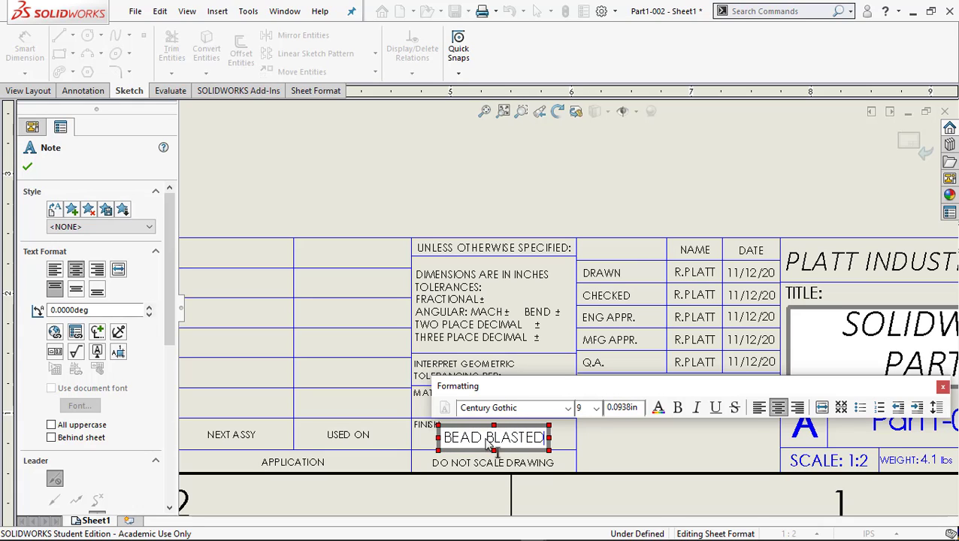
left_click(602, 437)
Step: Replace the placeholder text below the COMMENTS heading with THIS IS A PRACTICE FOR MY ENGINEERING PORTFOLIO
left_click(604, 409)
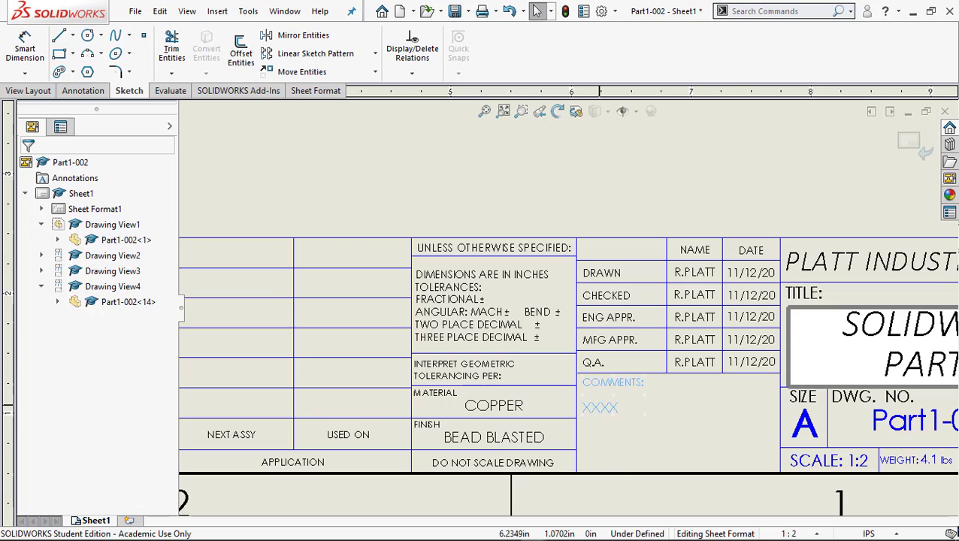
double_click(600, 413)
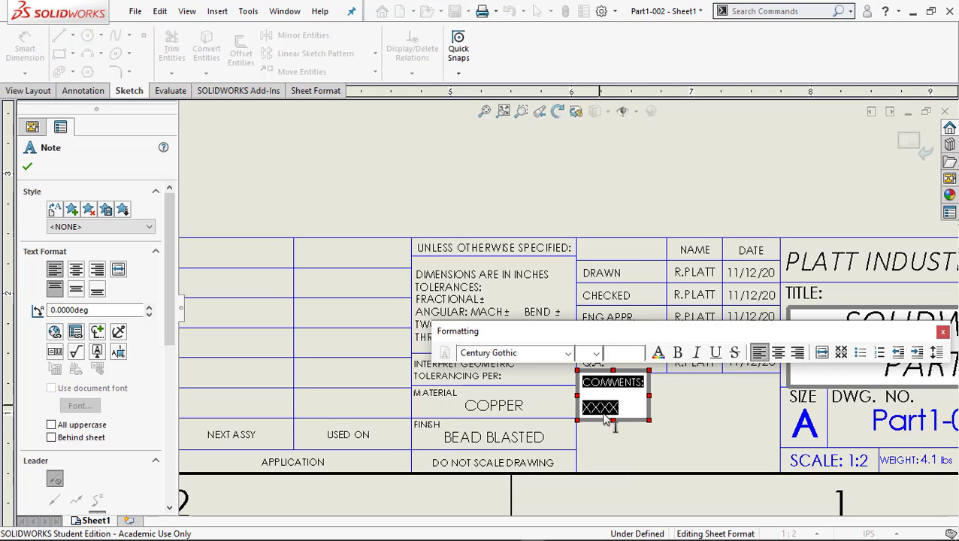
left_click(590, 410)
left_click_drag(584, 408, 642, 408)
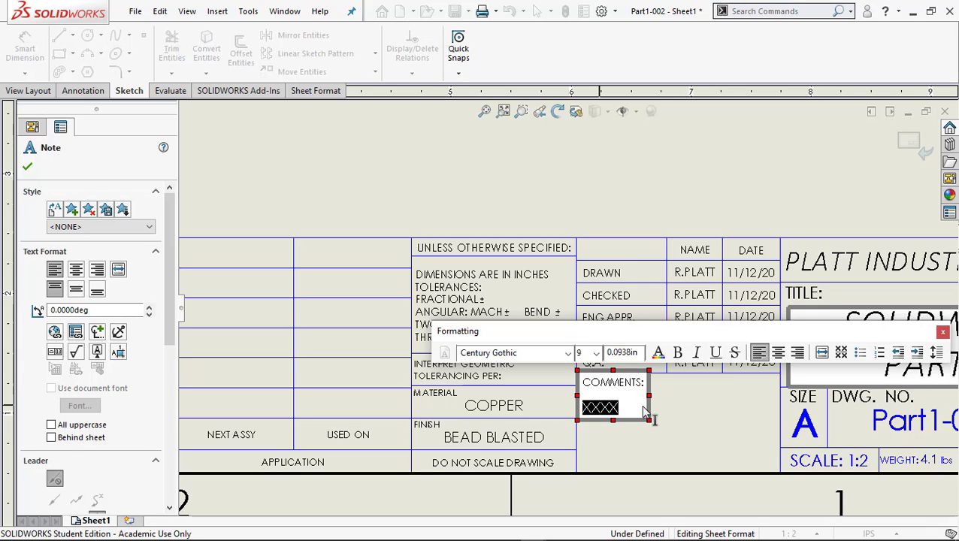
type("THIS ")
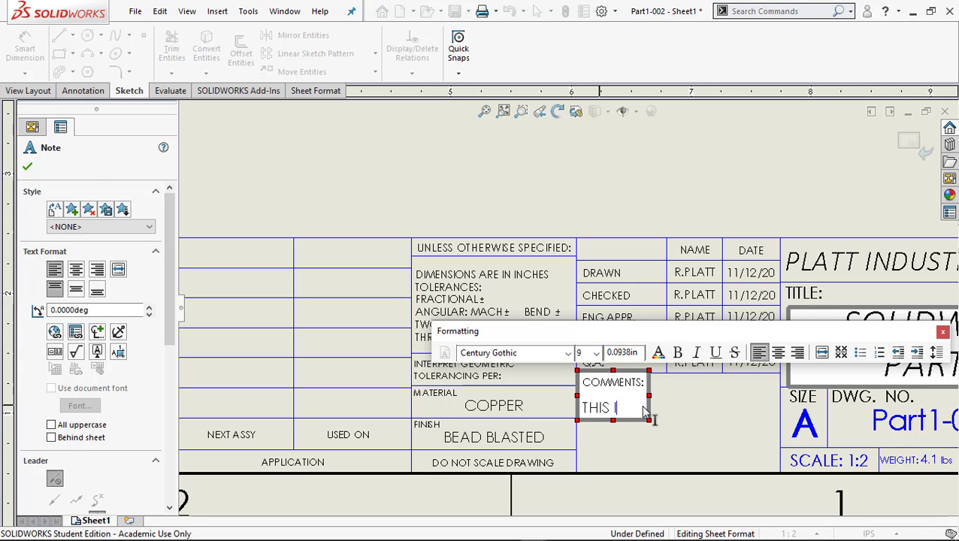
type("IS A PRACTIV")
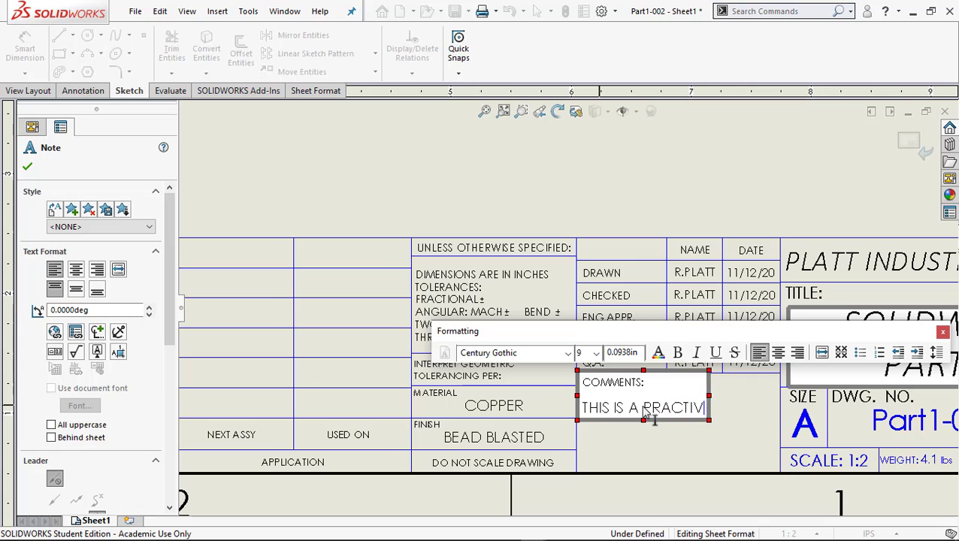
key("BackSpace")
type("CE FOR M")
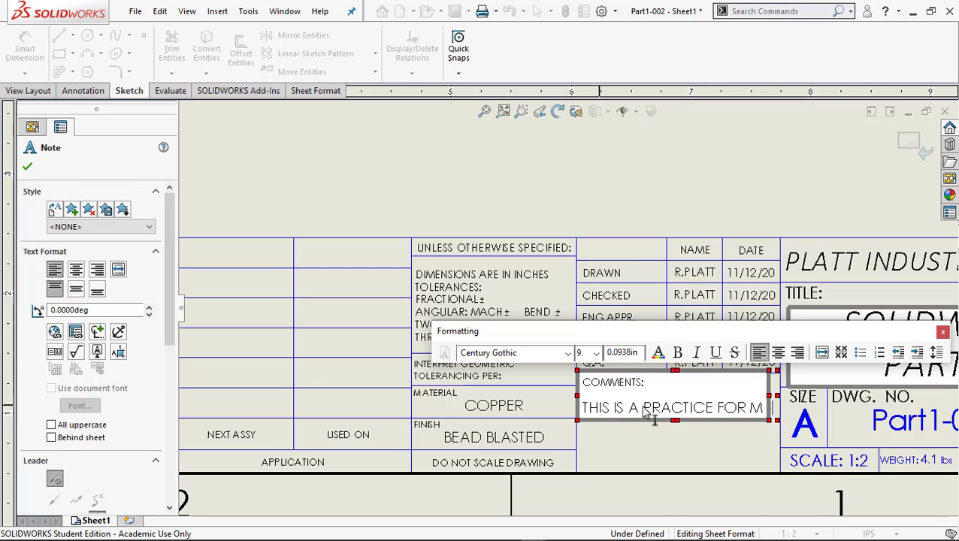
type("Y ENGINEERING PORTFO")
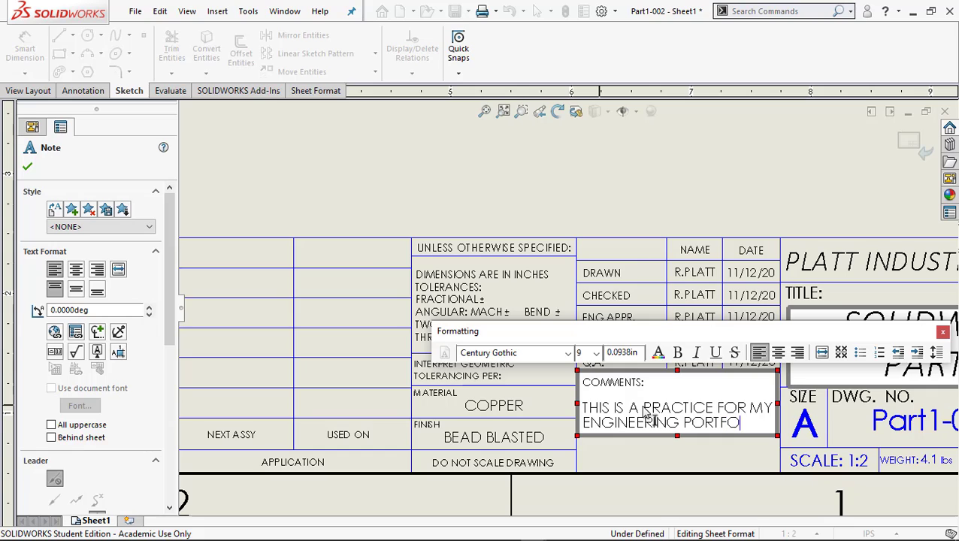
type("LIO.")
left_click(674, 467)
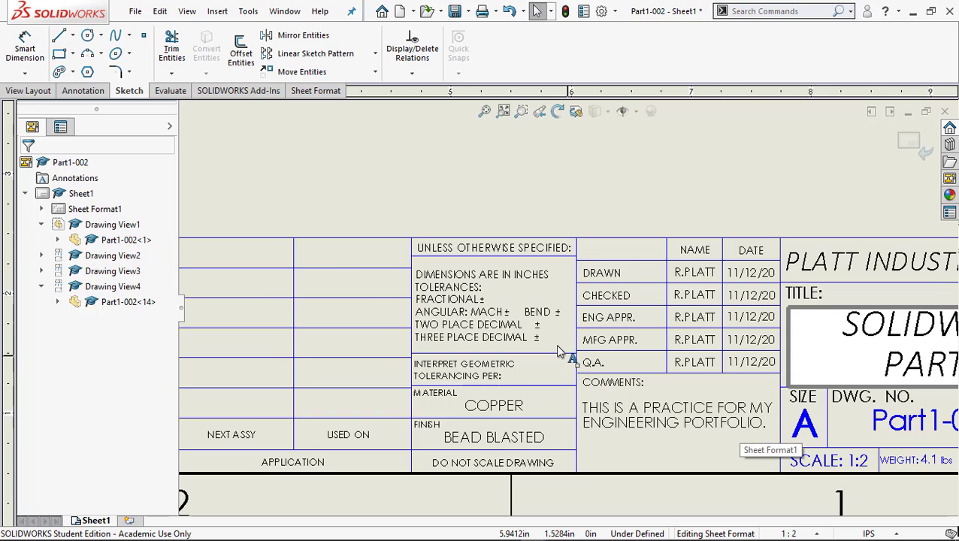
Step: Leave sheet format editing and return to editing the drawing sheet with its views
scroll(556, 350, "down", 2)
scroll(556, 350, "up", 5)
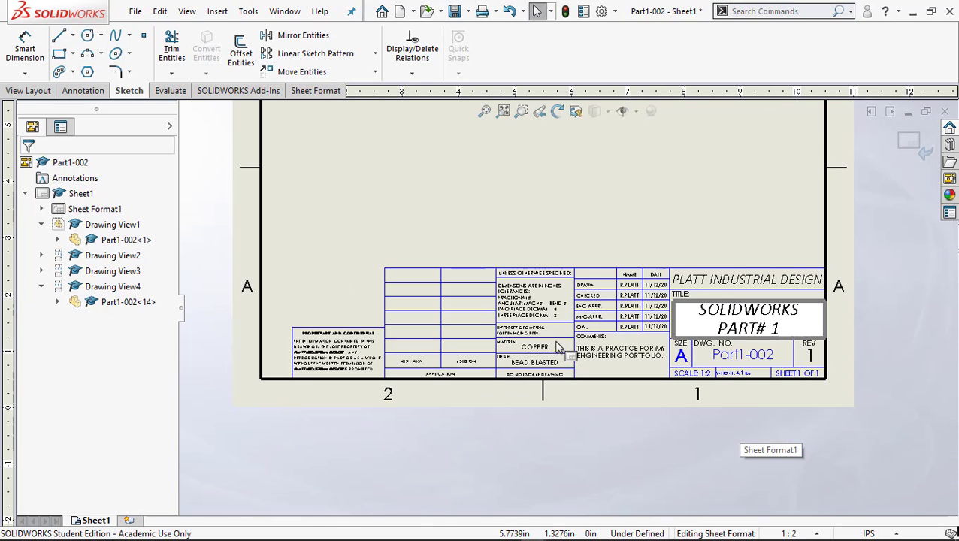
scroll(557, 310, "up", 1)
scroll(610, 311, "down", 1)
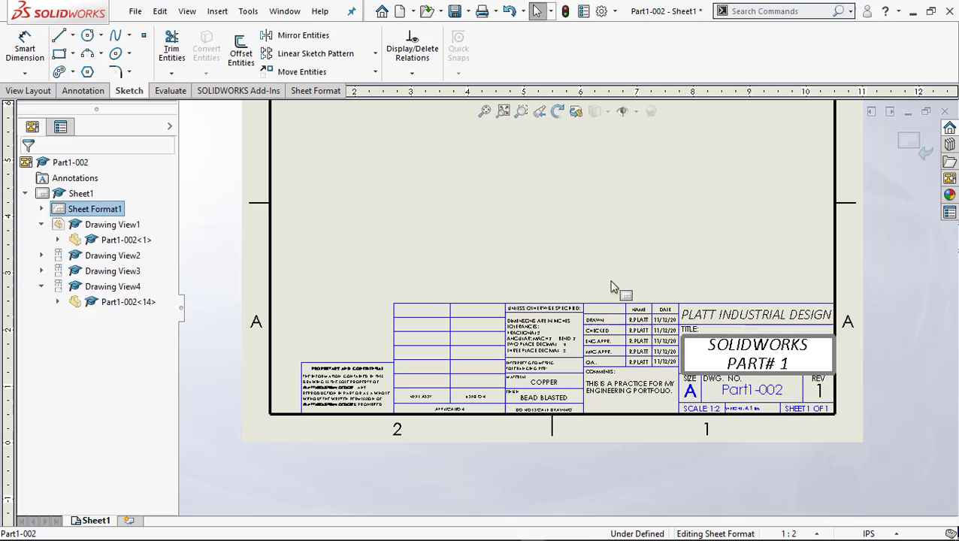
right_click(90, 210)
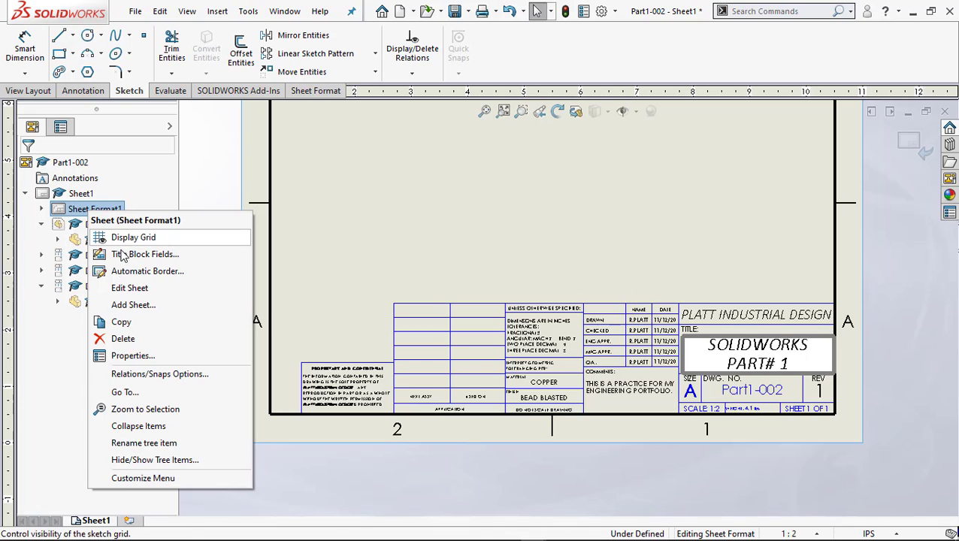
left_click(130, 288)
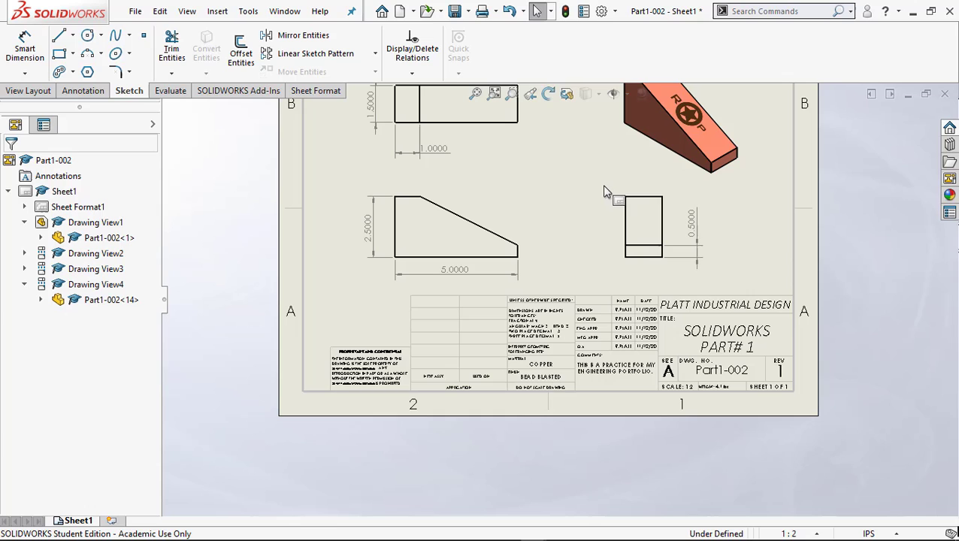
middle_click_drag(552, 175, 550, 277)
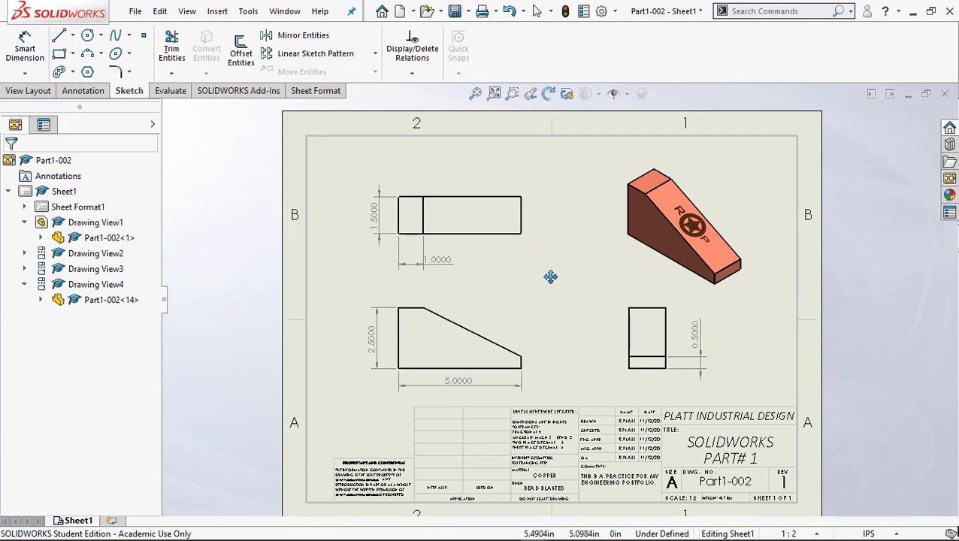
key("Escape")
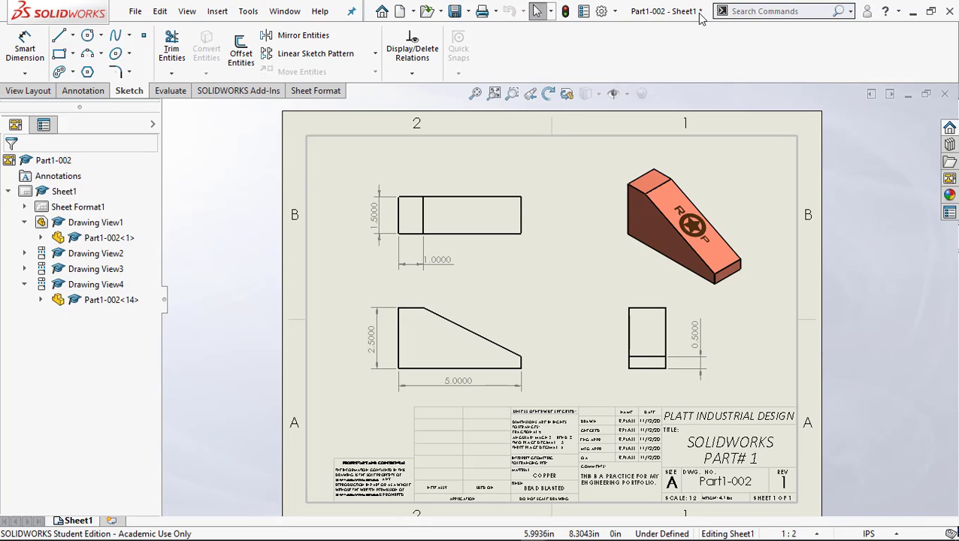
Step: Save the drawing as Part1-002.SLDDRW in the solidworks folder and export a PDF copy named Part1-002.PDF there
left_click(454, 13)
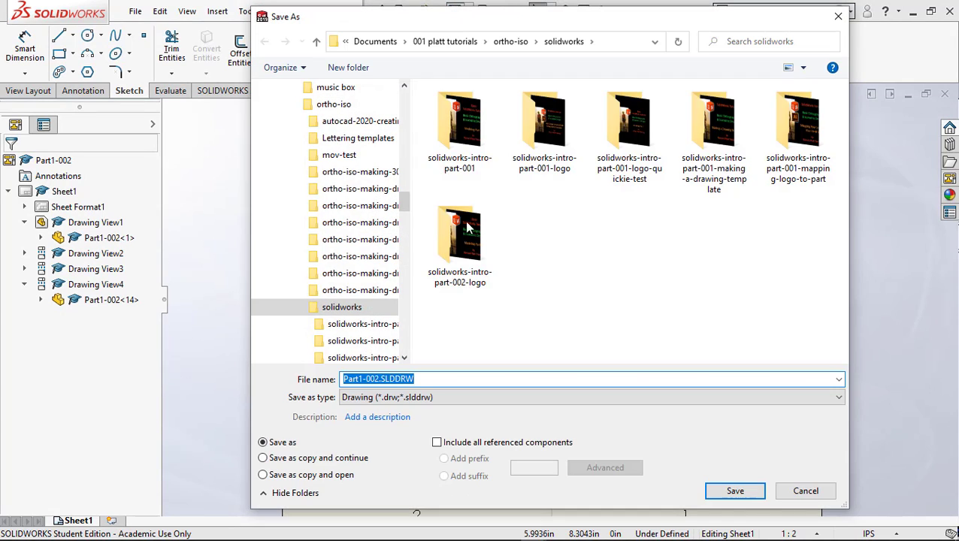
left_click(734, 493)
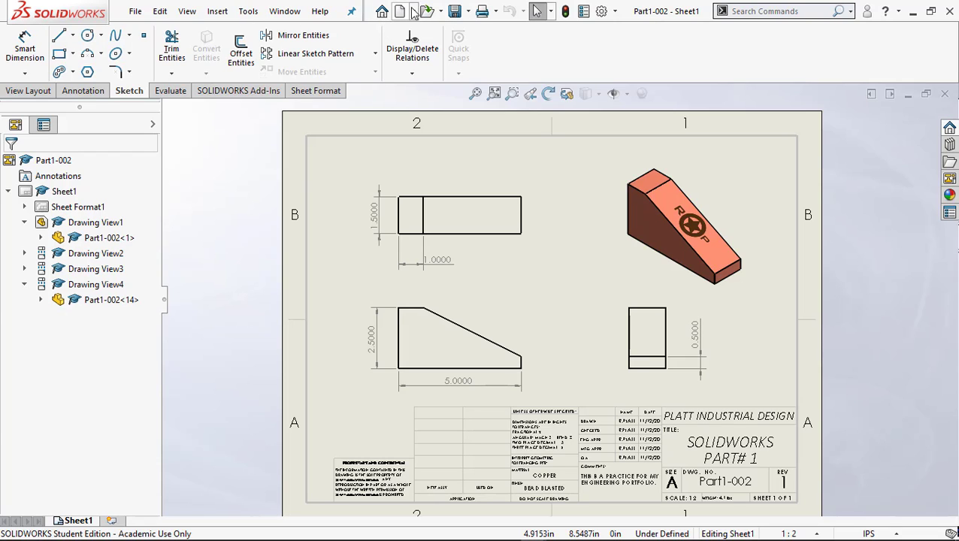
left_click(136, 11)
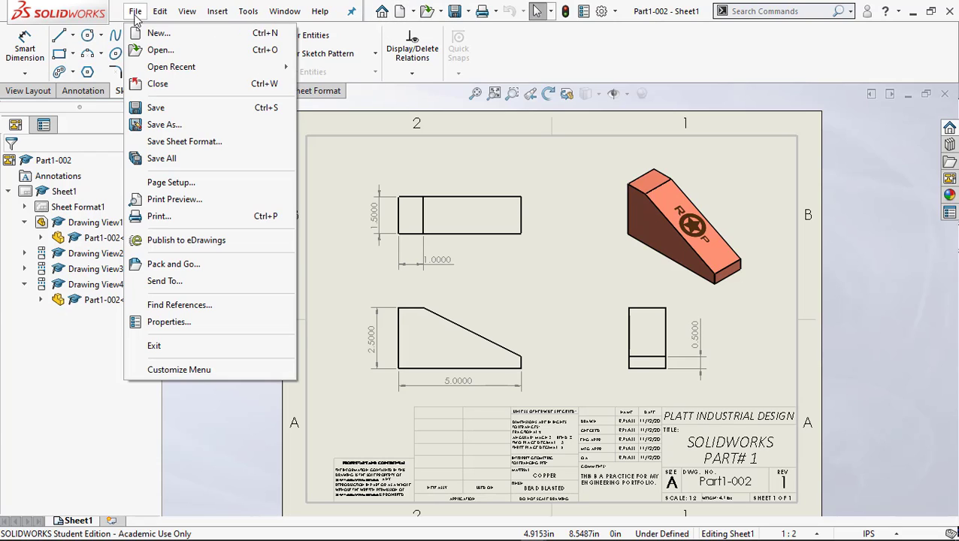
left_click(162, 126)
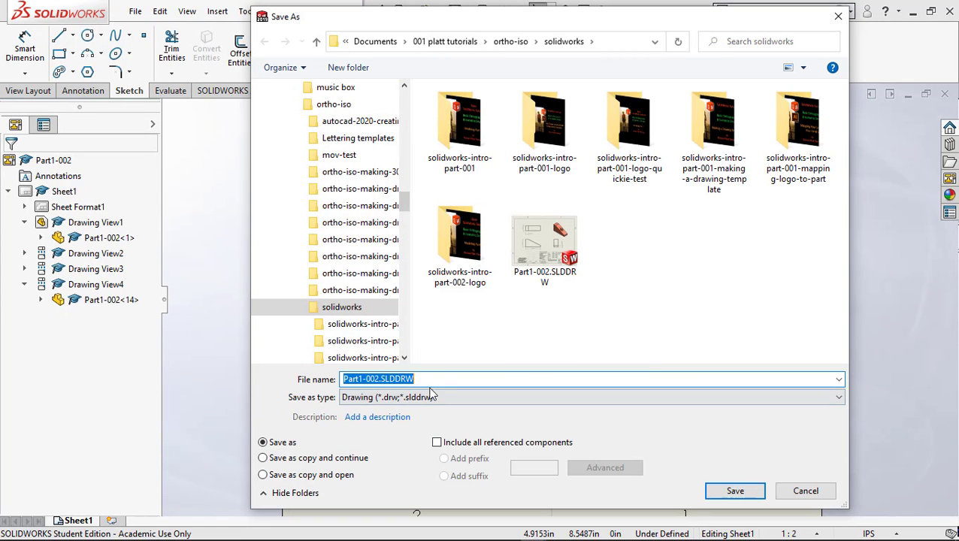
left_click(432, 396)
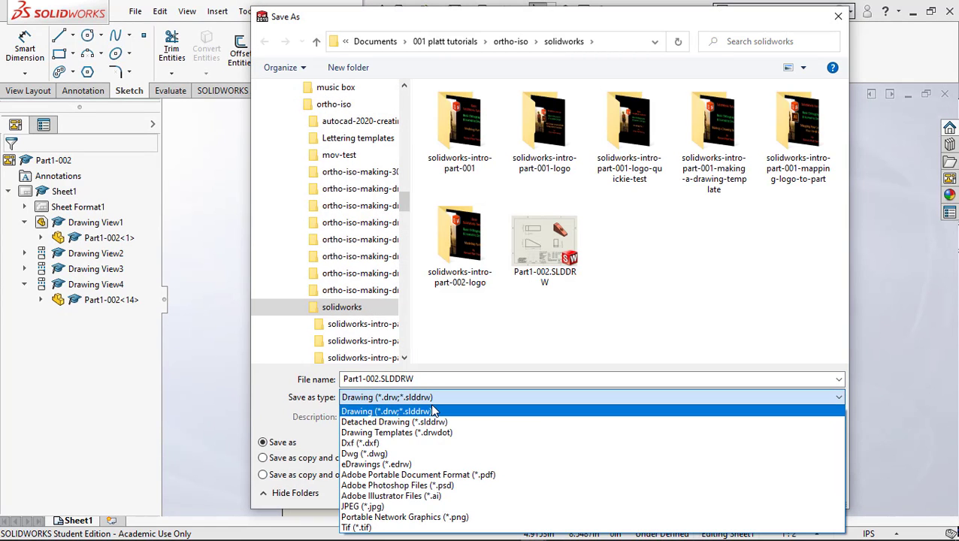
left_click(413, 475)
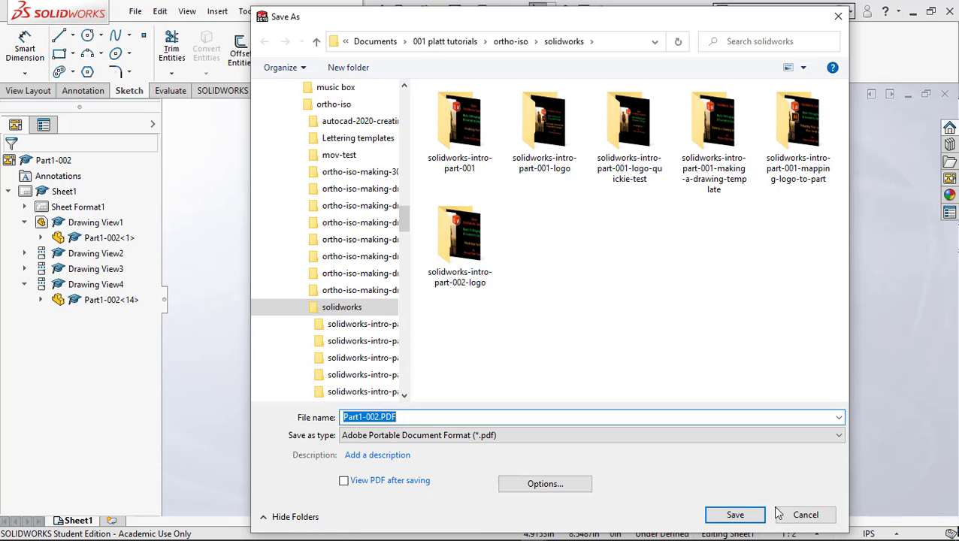
left_click(755, 516)
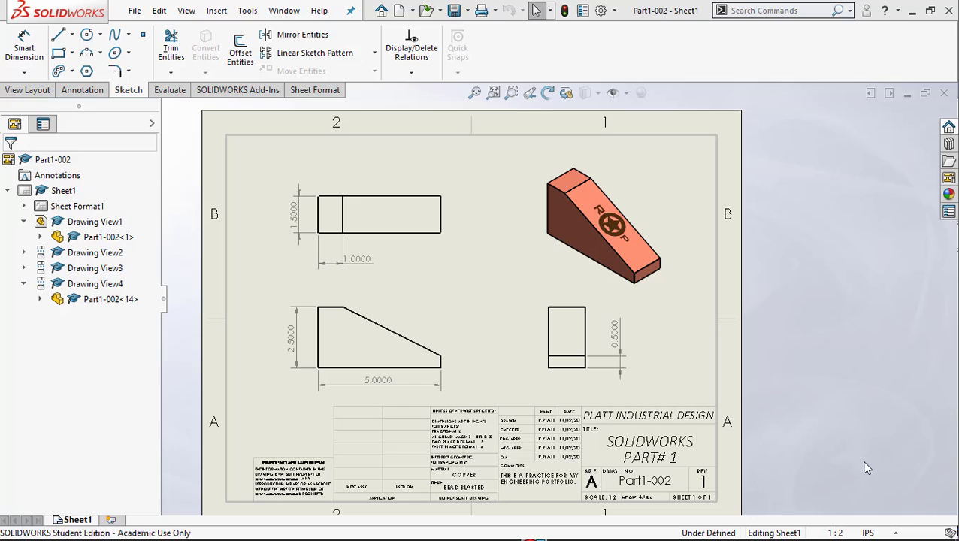
Step: Switch to File Explorer and open the exported Part1-002.PDF from the solidworks folder in Adobe Acrobat Pro
mouse_move(421, 536)
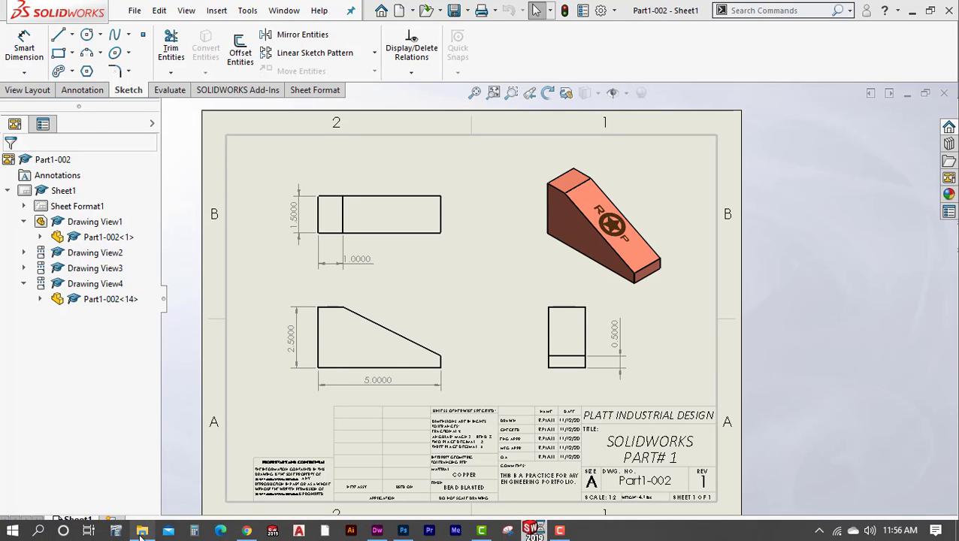
left_click(141, 531)
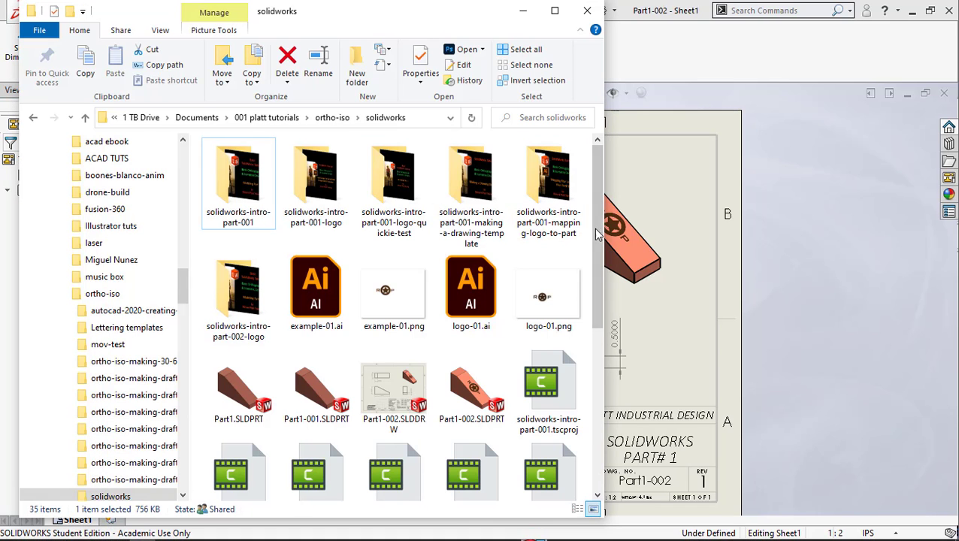
scroll(444, 254, "down", 2)
double_click(408, 240)
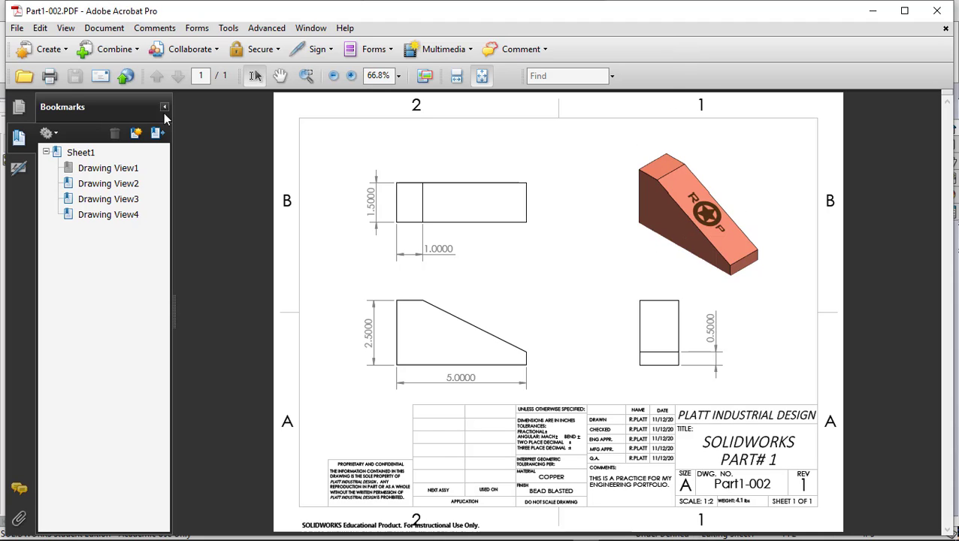
Step: Print one copy of the PDF drawing on the Brother HL-L3230CDW series printer with no page scaling
left_click(17, 28)
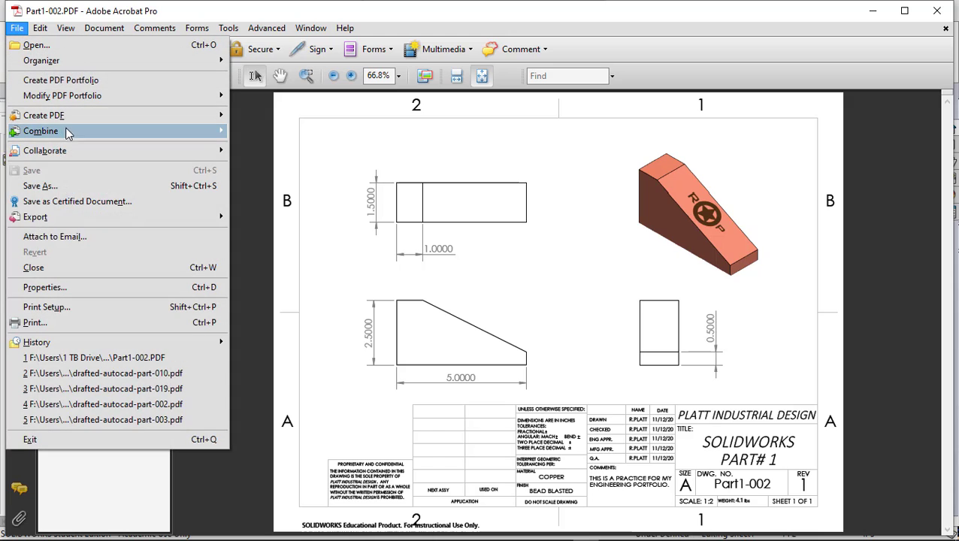
left_click(45, 323)
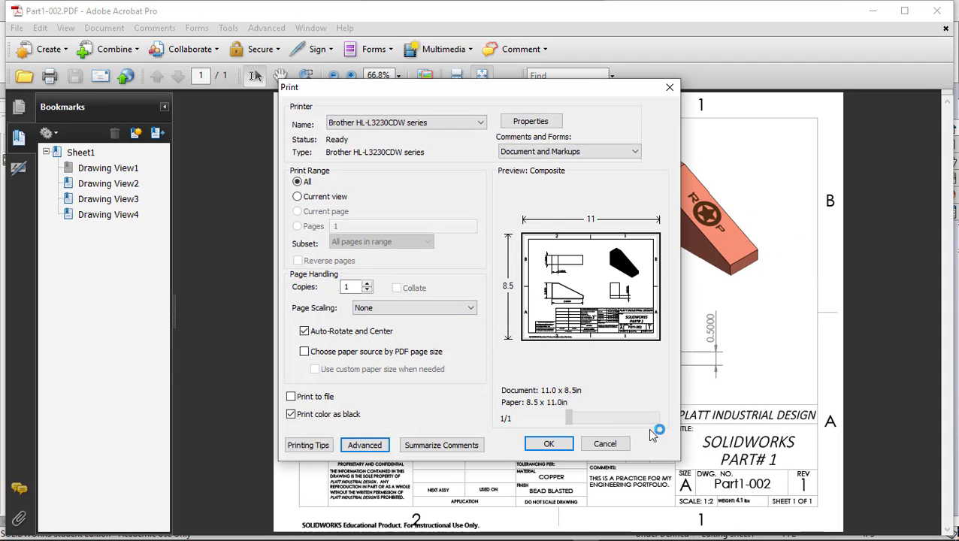
left_click(546, 443)
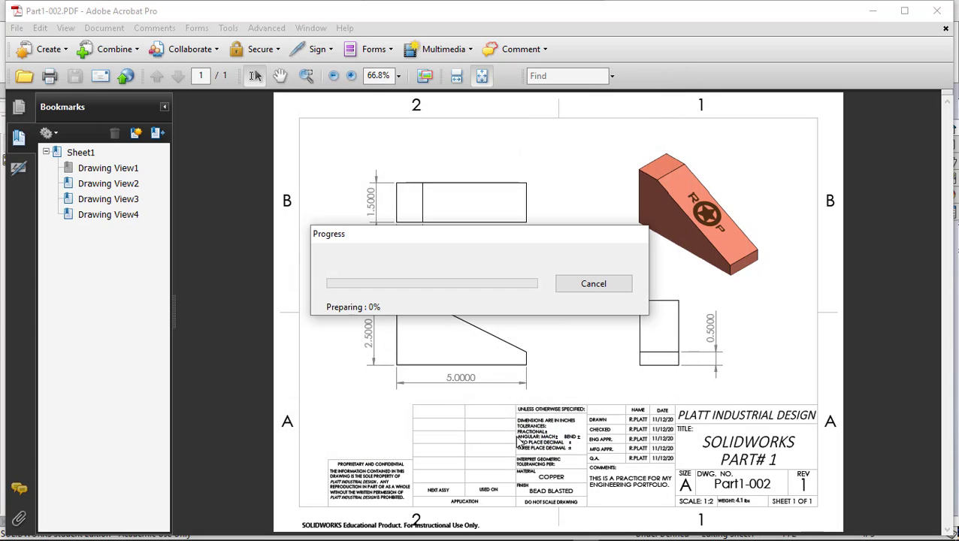